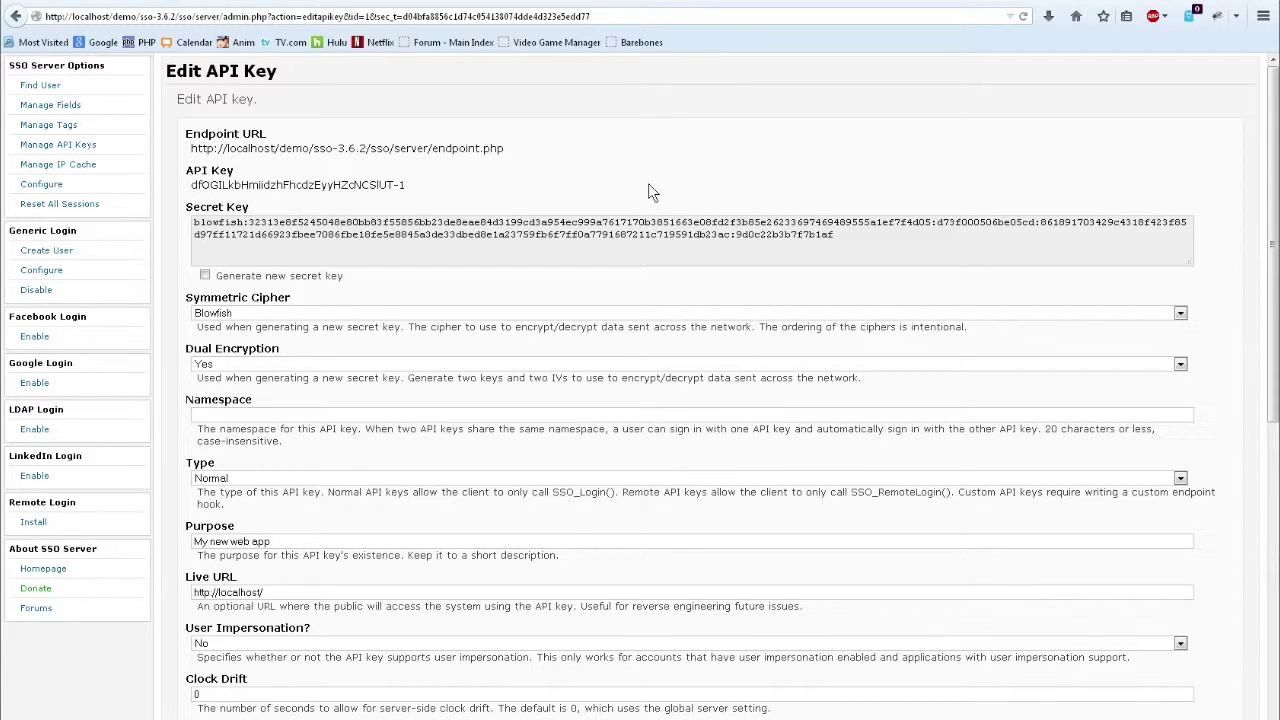
Open a private browser window with the client install.php address entered in the address bar.
key(alt+Tab)
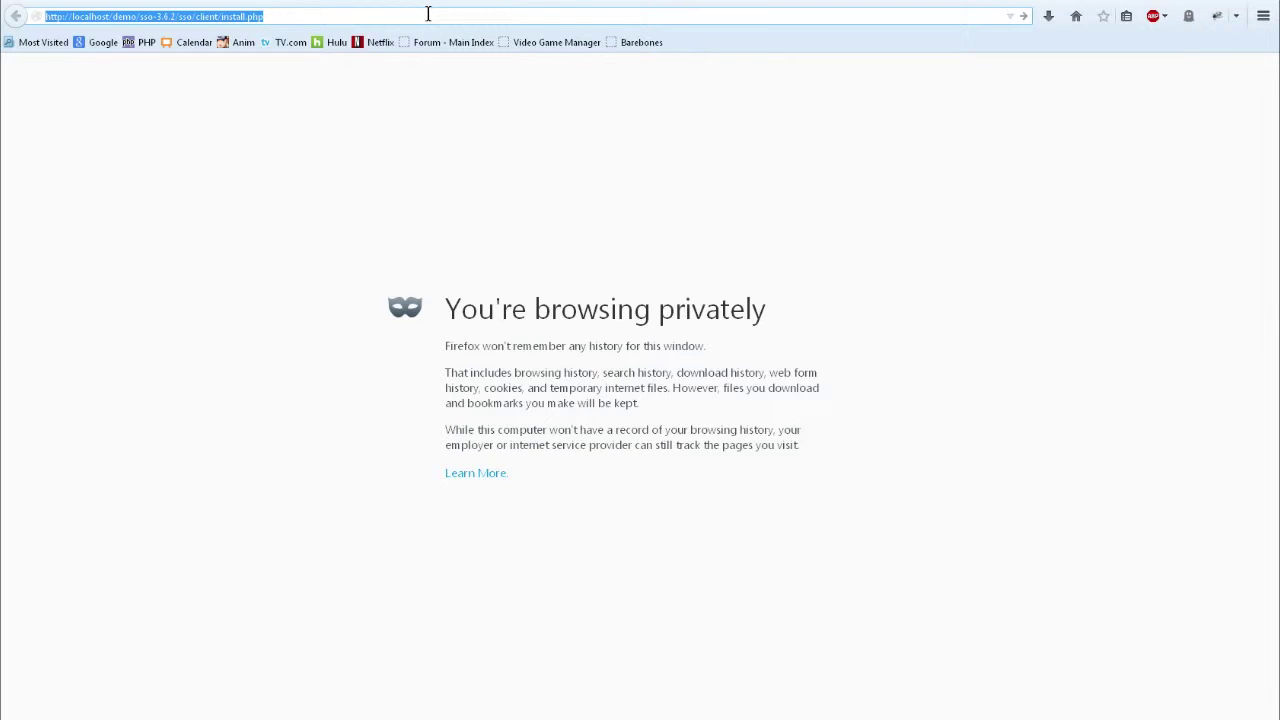
Load install.php and step past the welcome, requirements and compatibility pages to the Setup form.
key(Return)
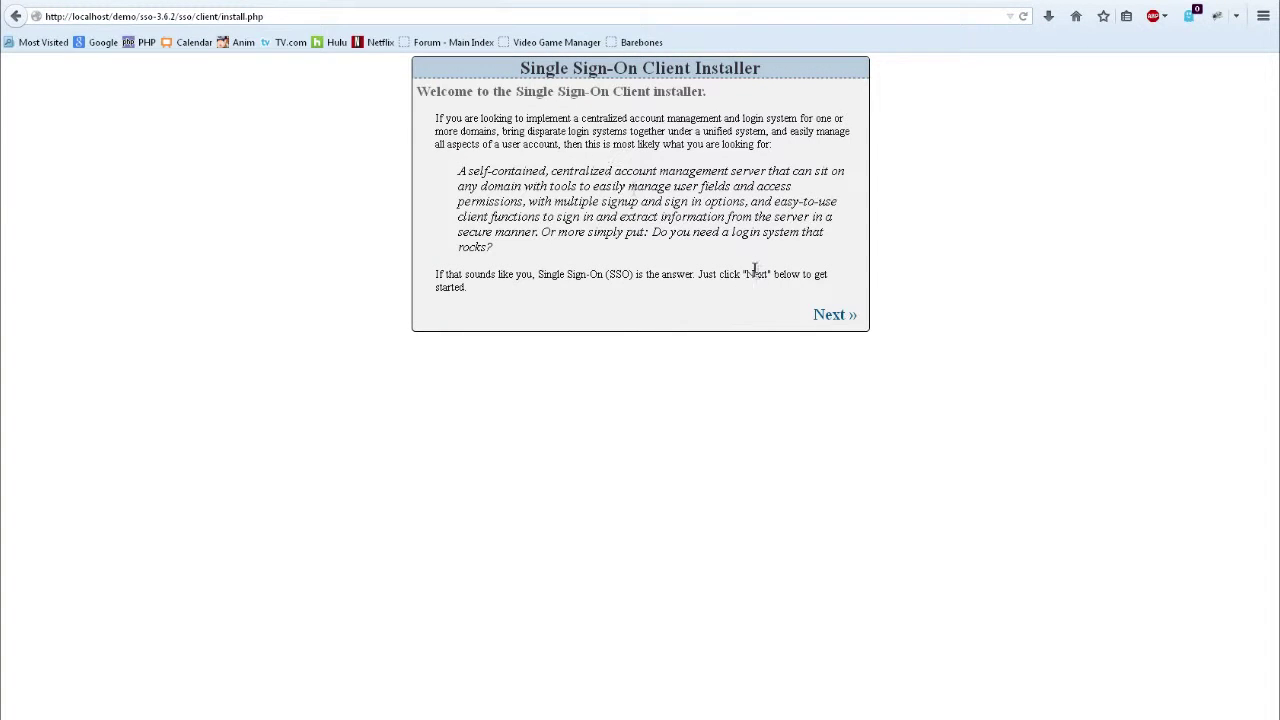
click(820, 314)
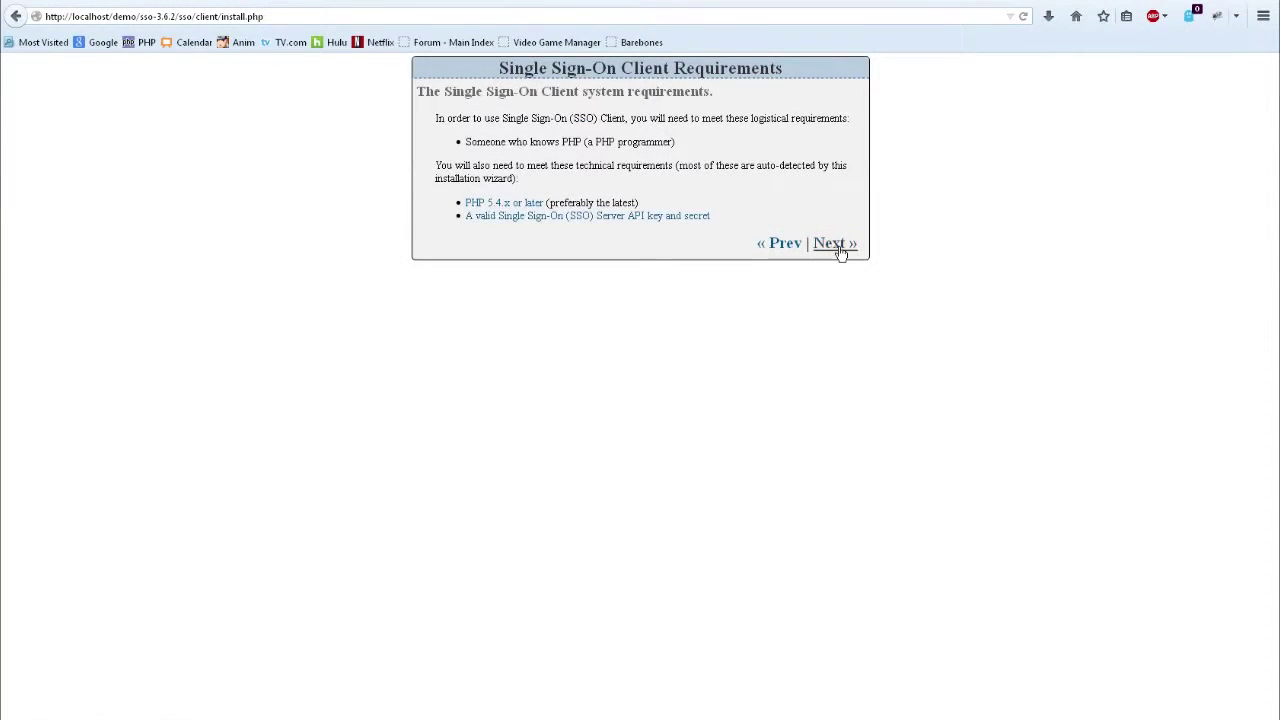
click(840, 252)
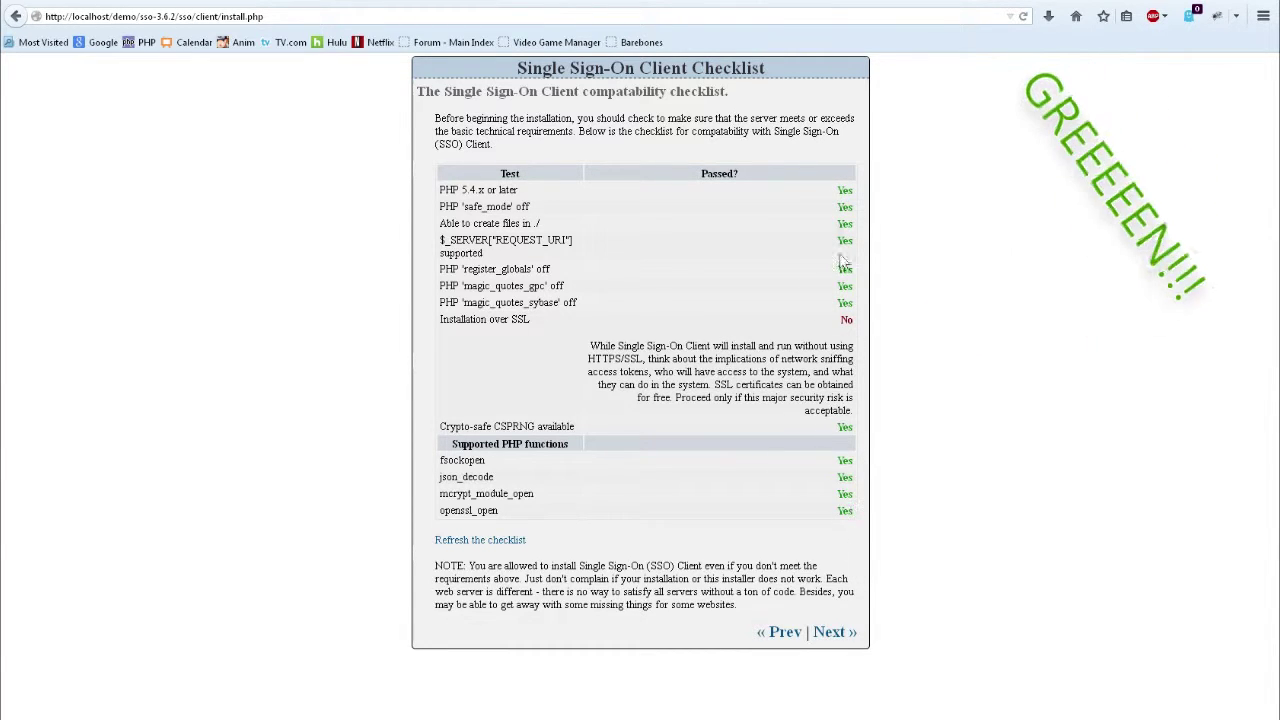
click(843, 634)
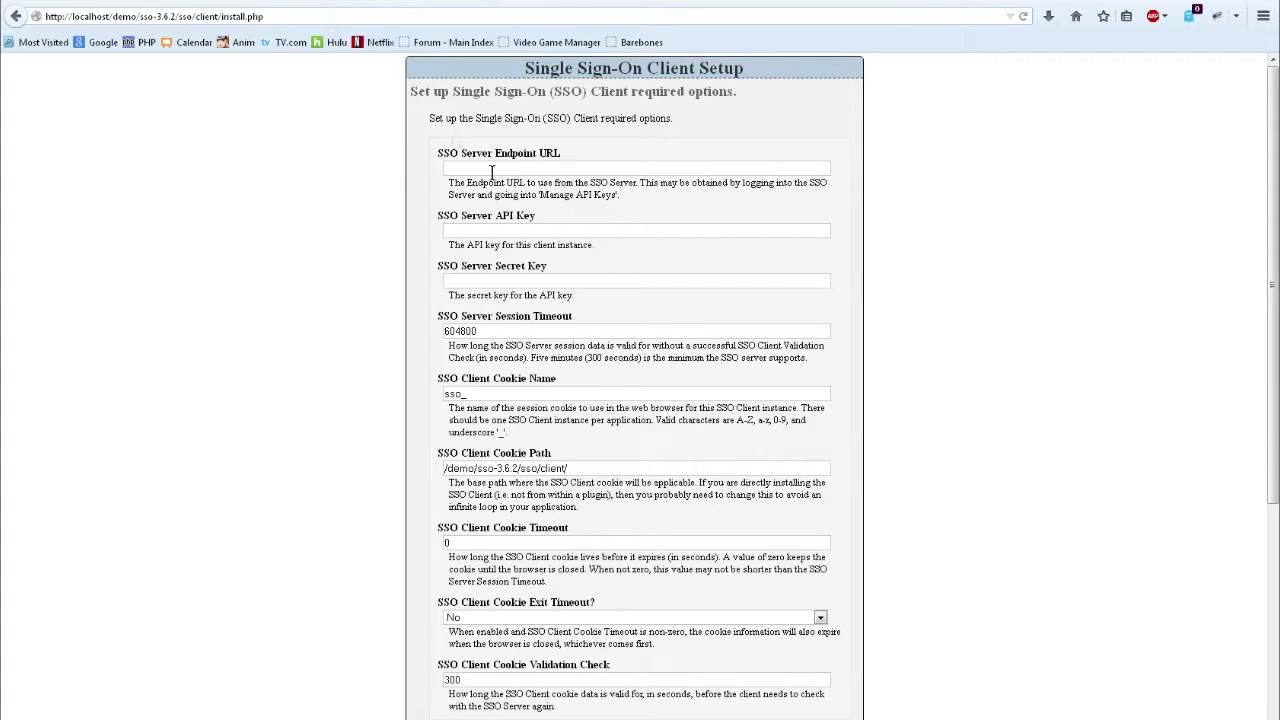
Copy the server's Endpoint URL into the client setup's endpoint URL field.
click(283, 3)
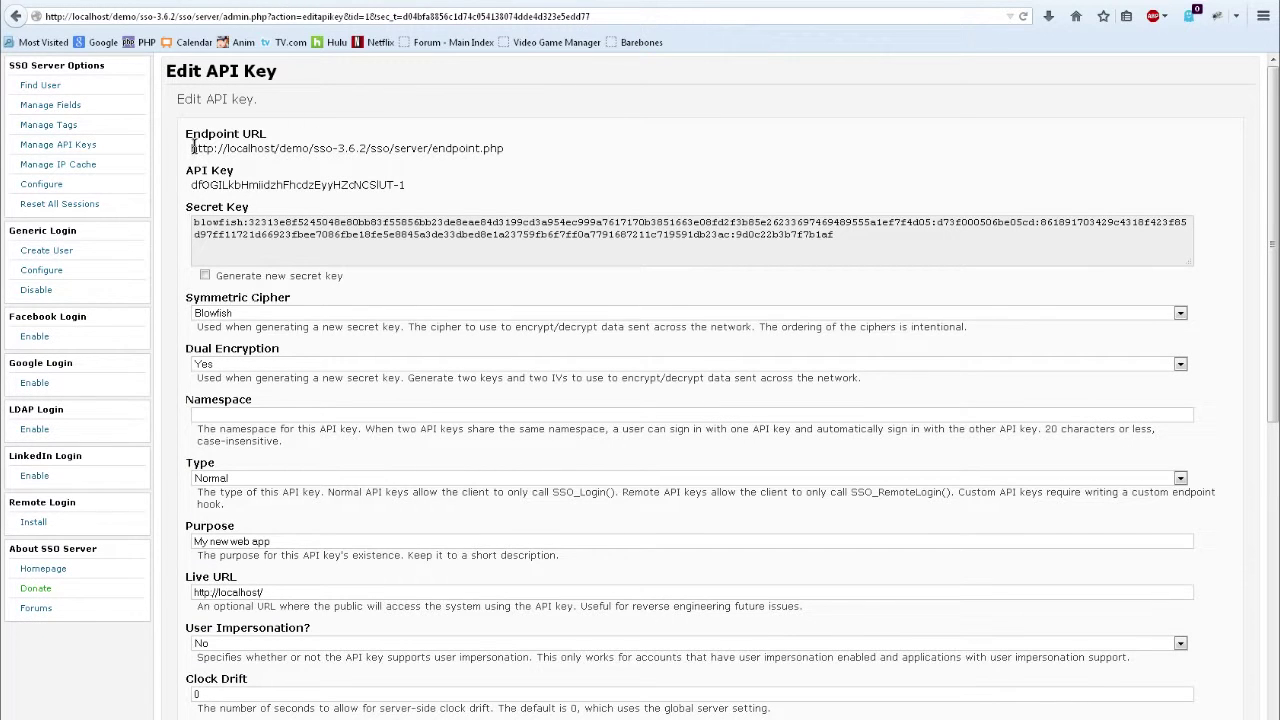
drag(190, 147, 515, 155)
key(ctrl+c)
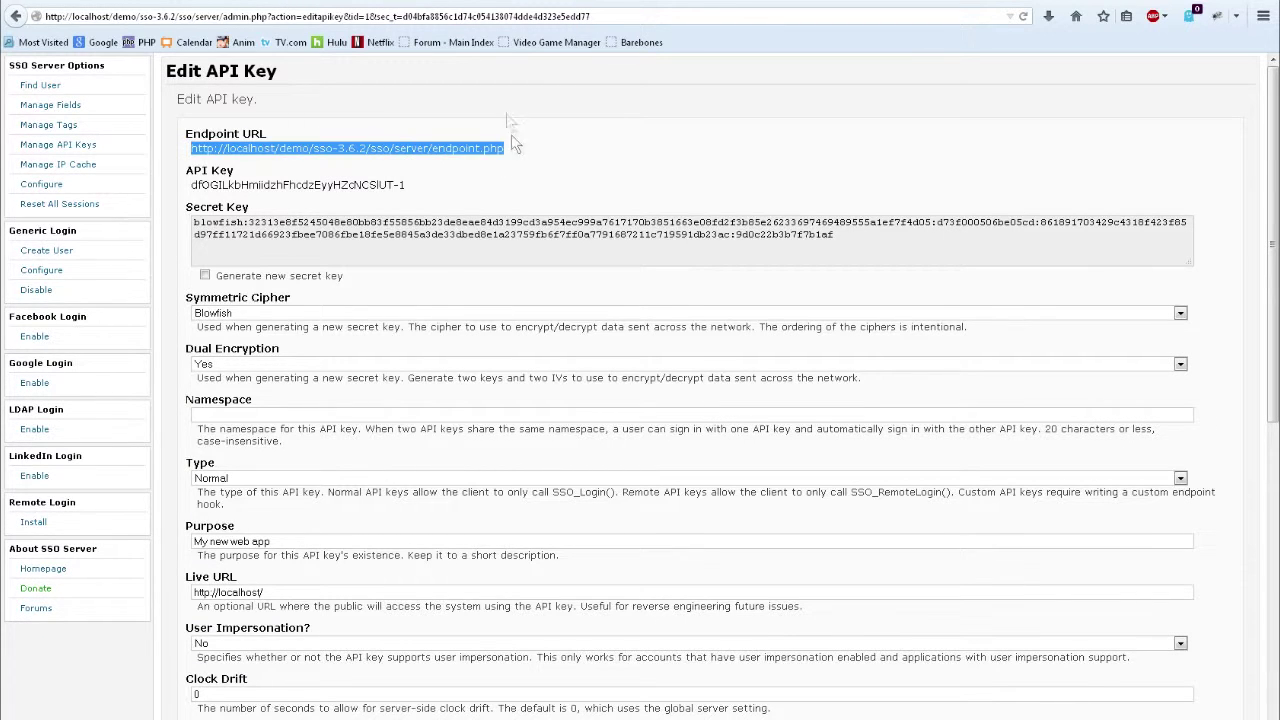
click(440, 3)
click(494, 168)
key(ctrl+v)
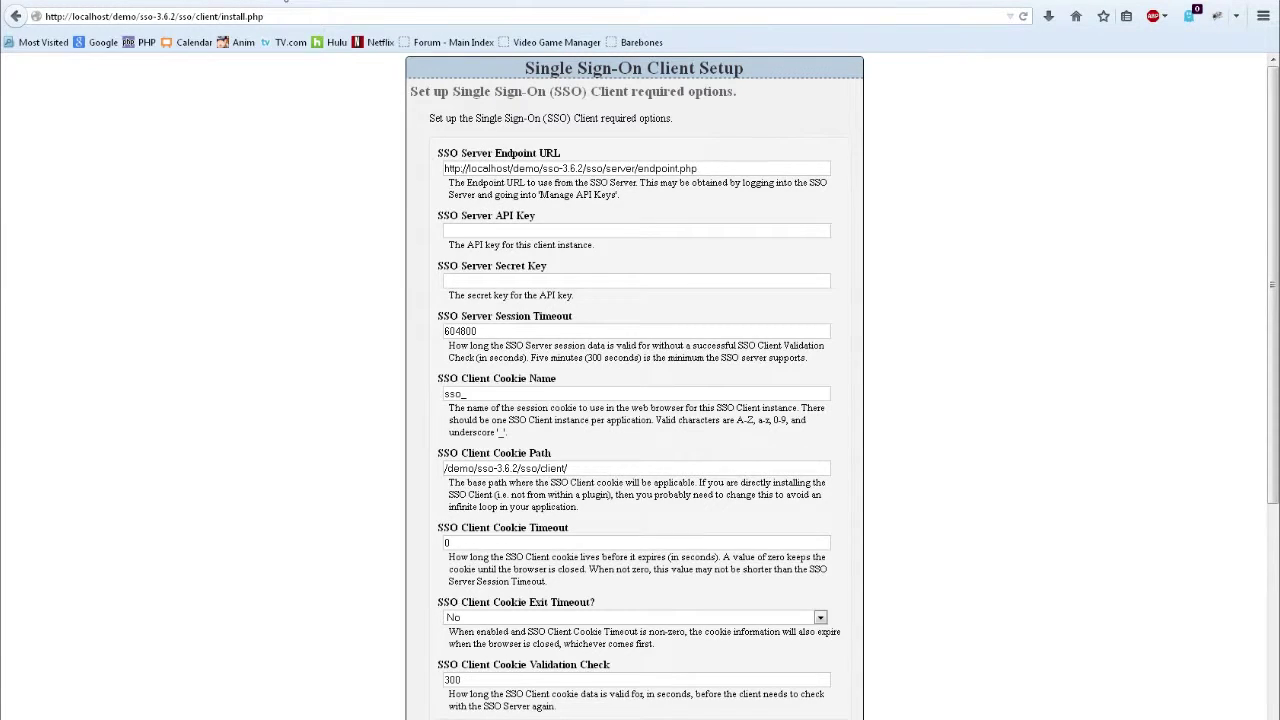
Copy the server's API Key into the client setup's API key field.
click(297, 3)
click(192, 185)
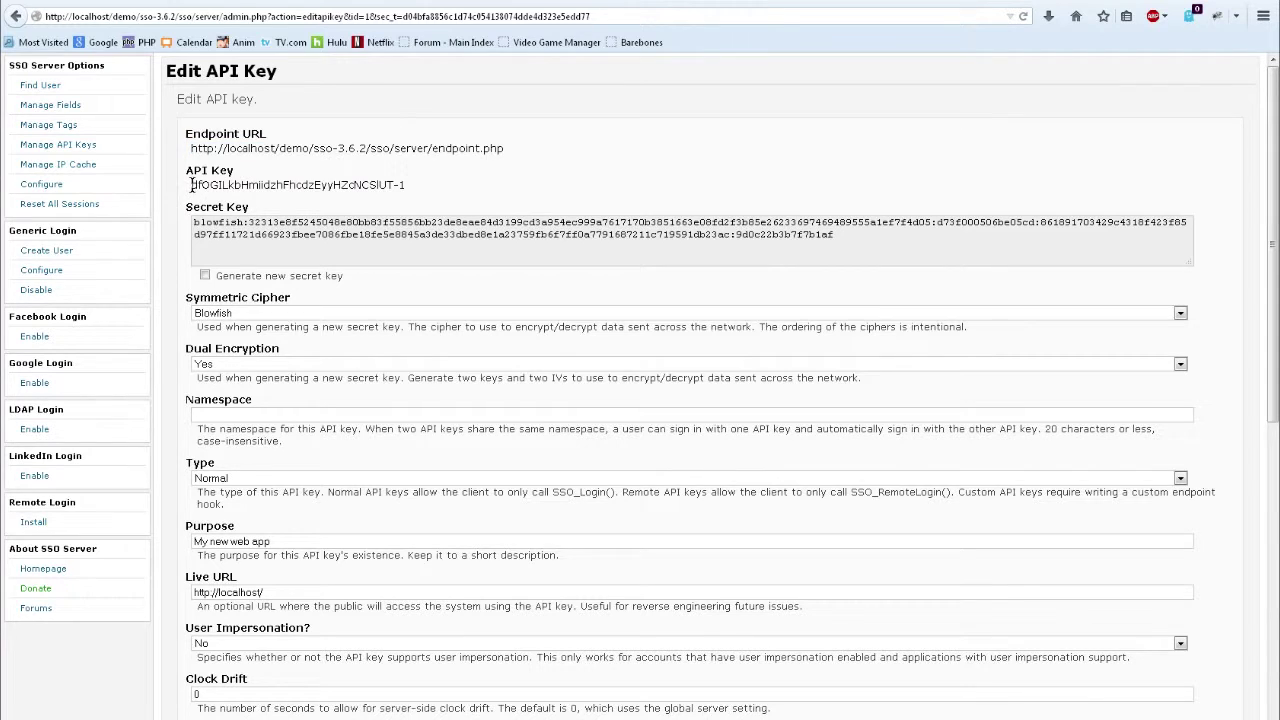
drag(192, 185, 440, 190)
click(408, 8)
click(490, 230)
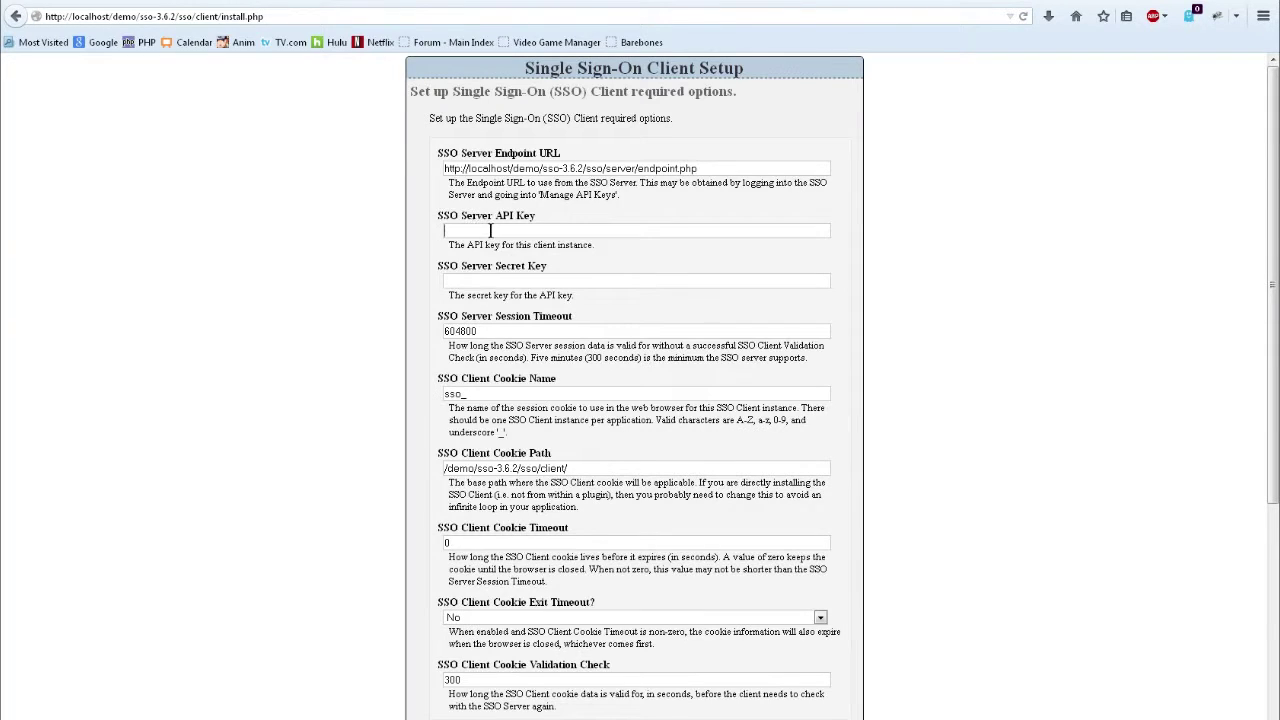
key(ctrl+v)
Copy the server's Secret Key into the client setup's secret key field.
click(270, 5)
click(407, 226)
key(ctrl+a)
click(402, 6)
click(534, 280)
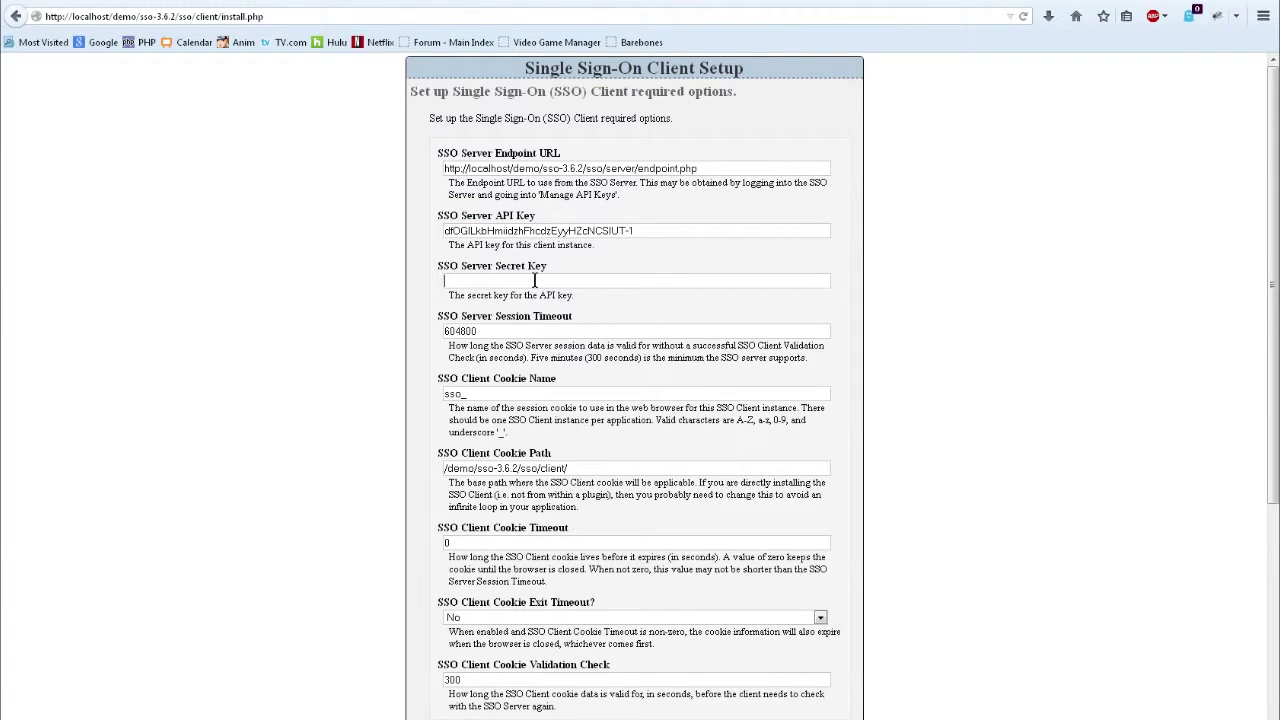
key(ctrl+v)
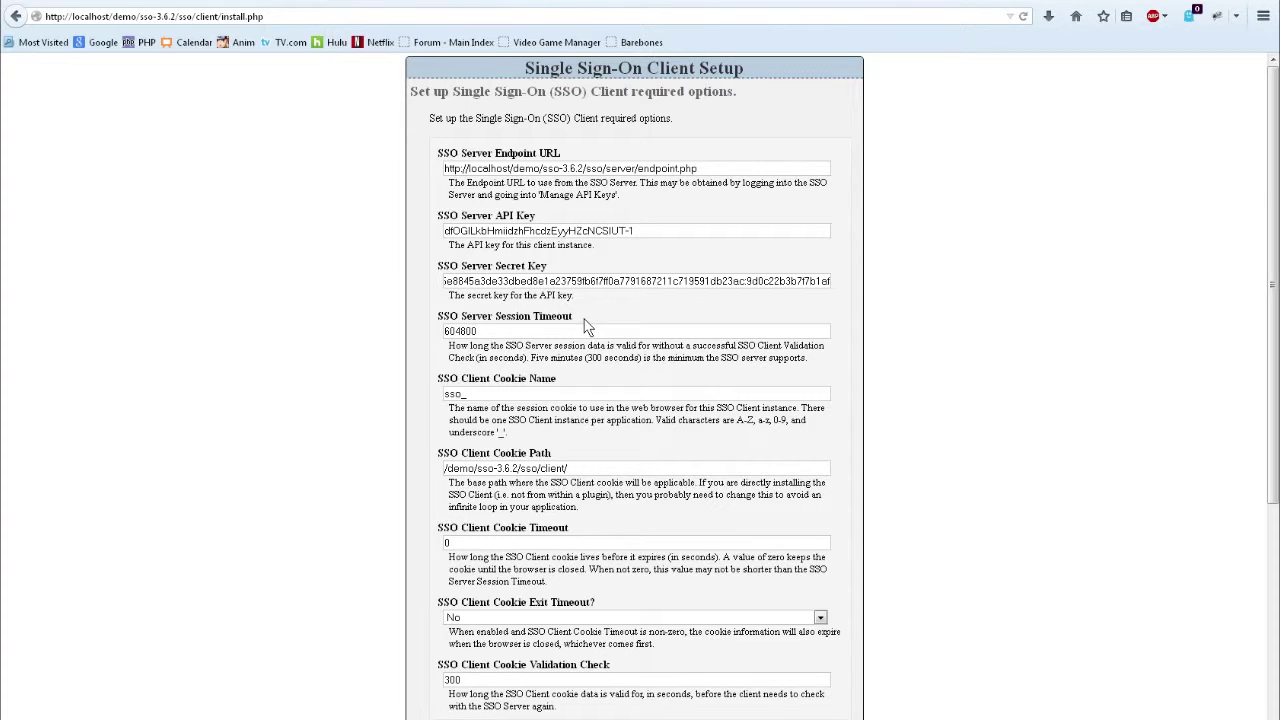
Append mywebapp to the SSO Client Cookie Name so it reads sso_mywebapp.
scroll(587, 327, down, 5)
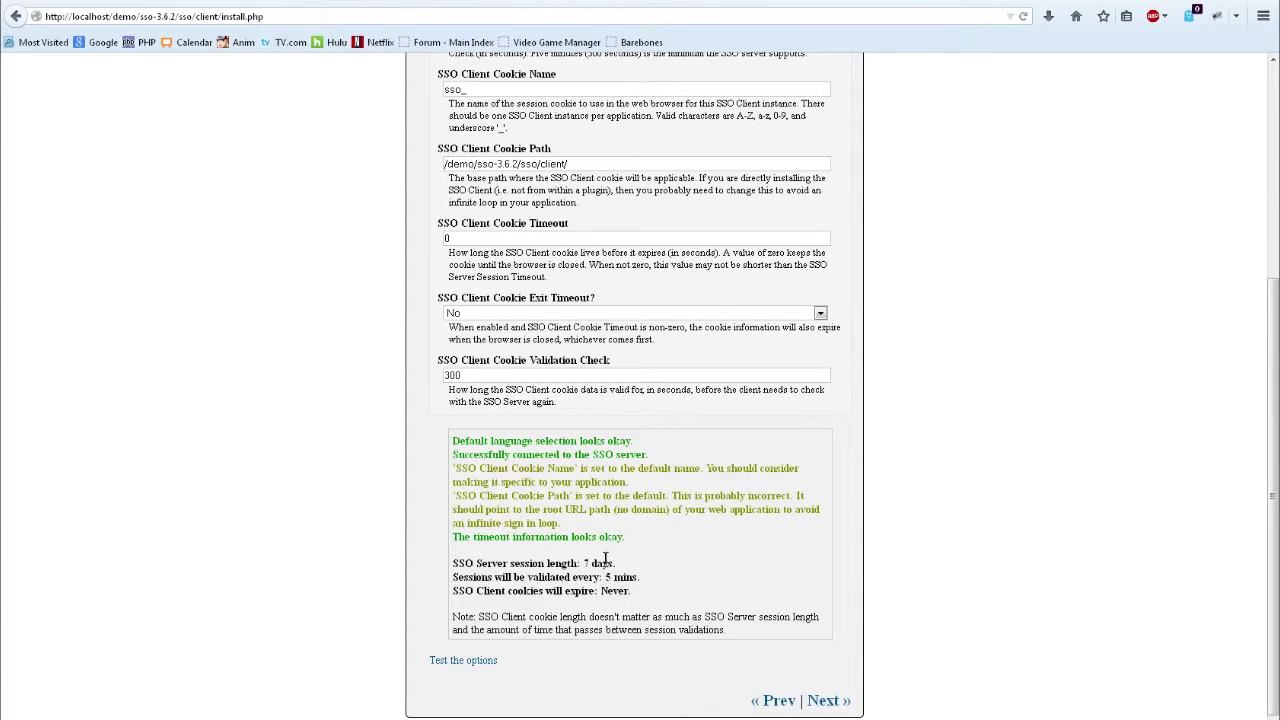
scroll(604, 560, up, 5)
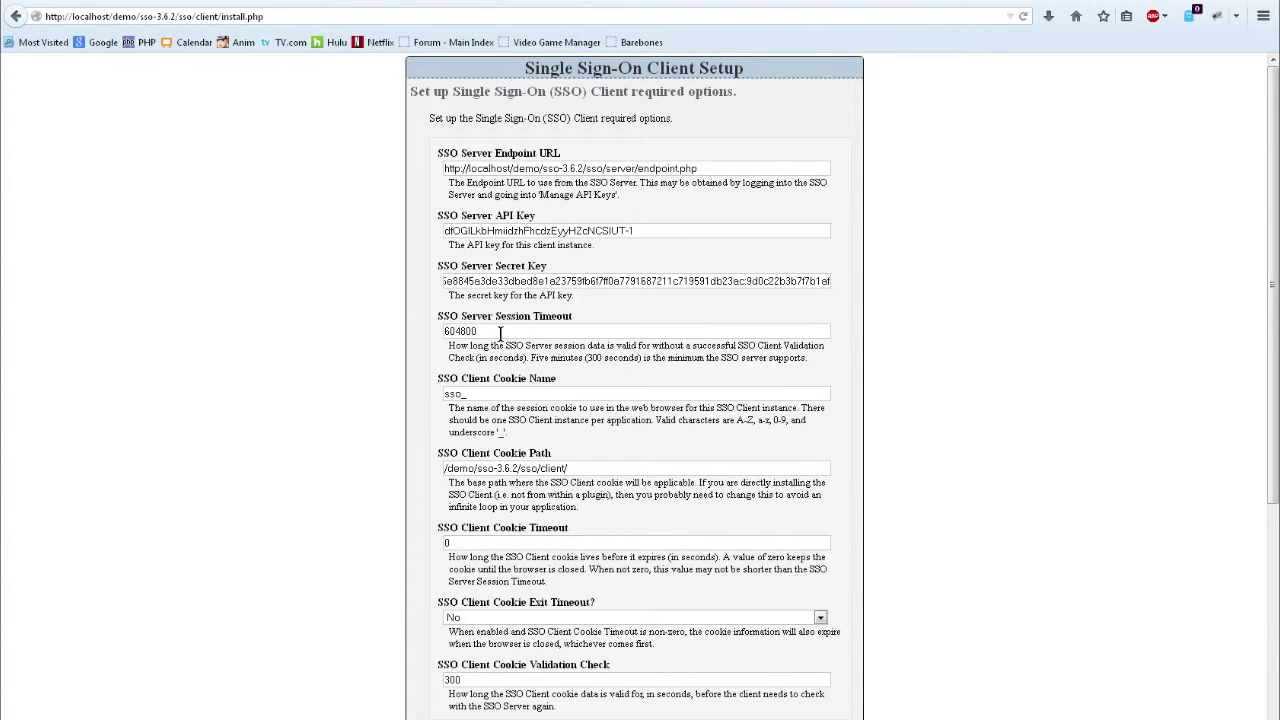
click(511, 396)
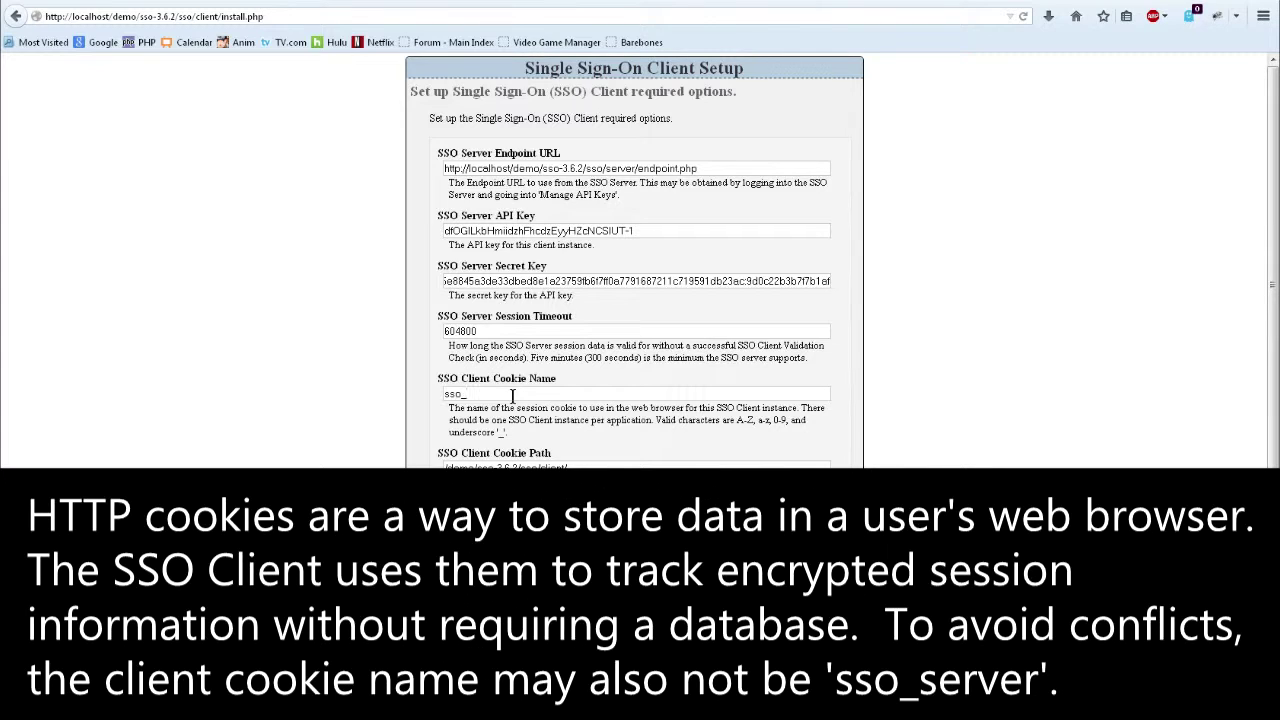
text(mywebapp)
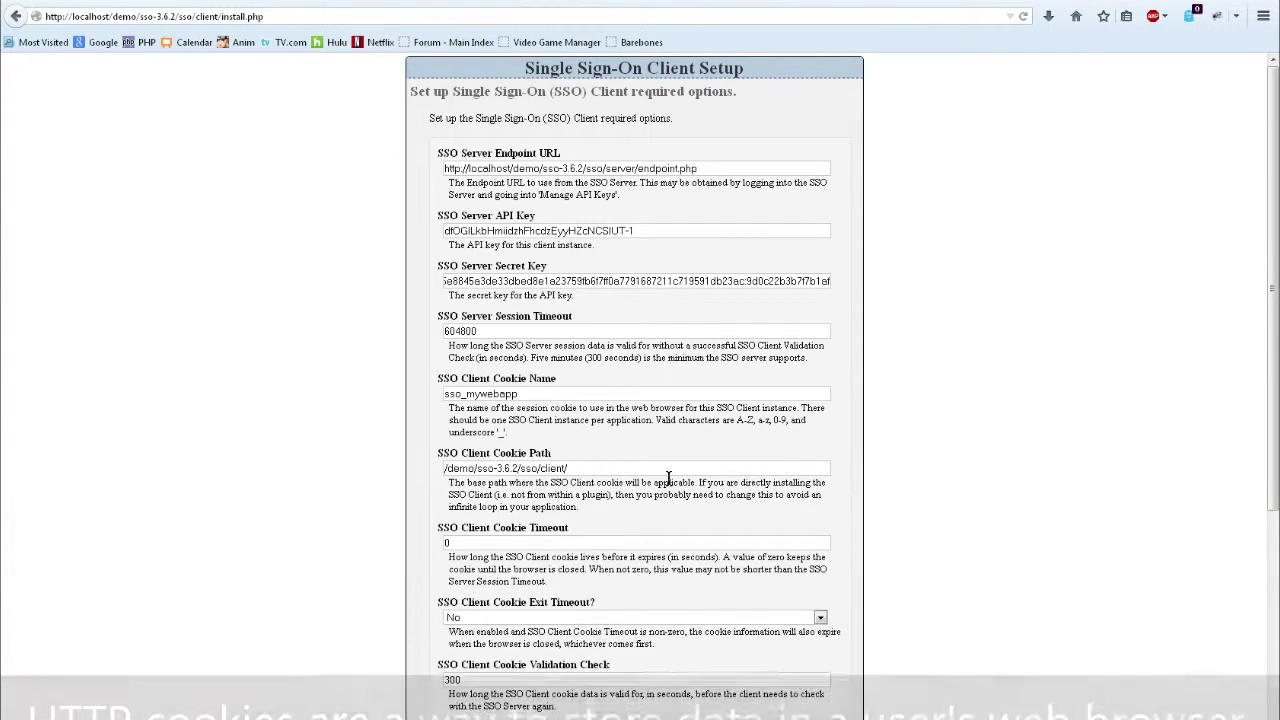
scroll(668, 478, down, 5)
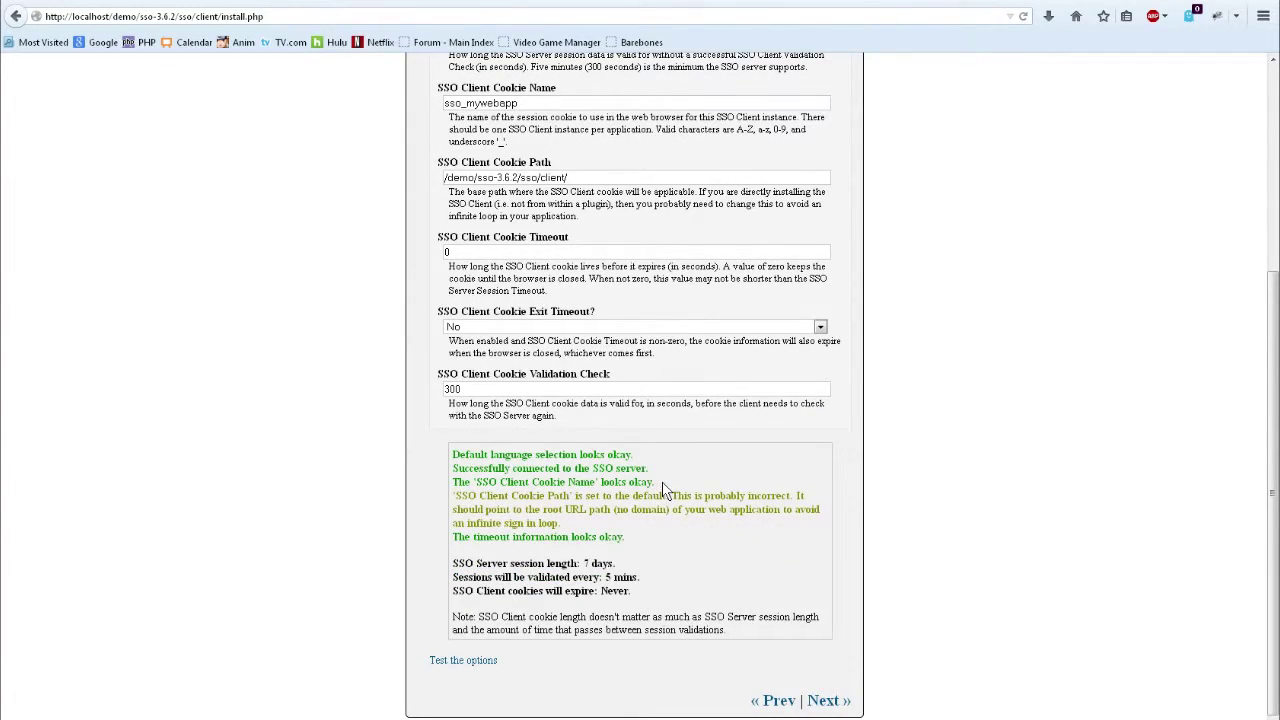
scroll(668, 490, up, 5)
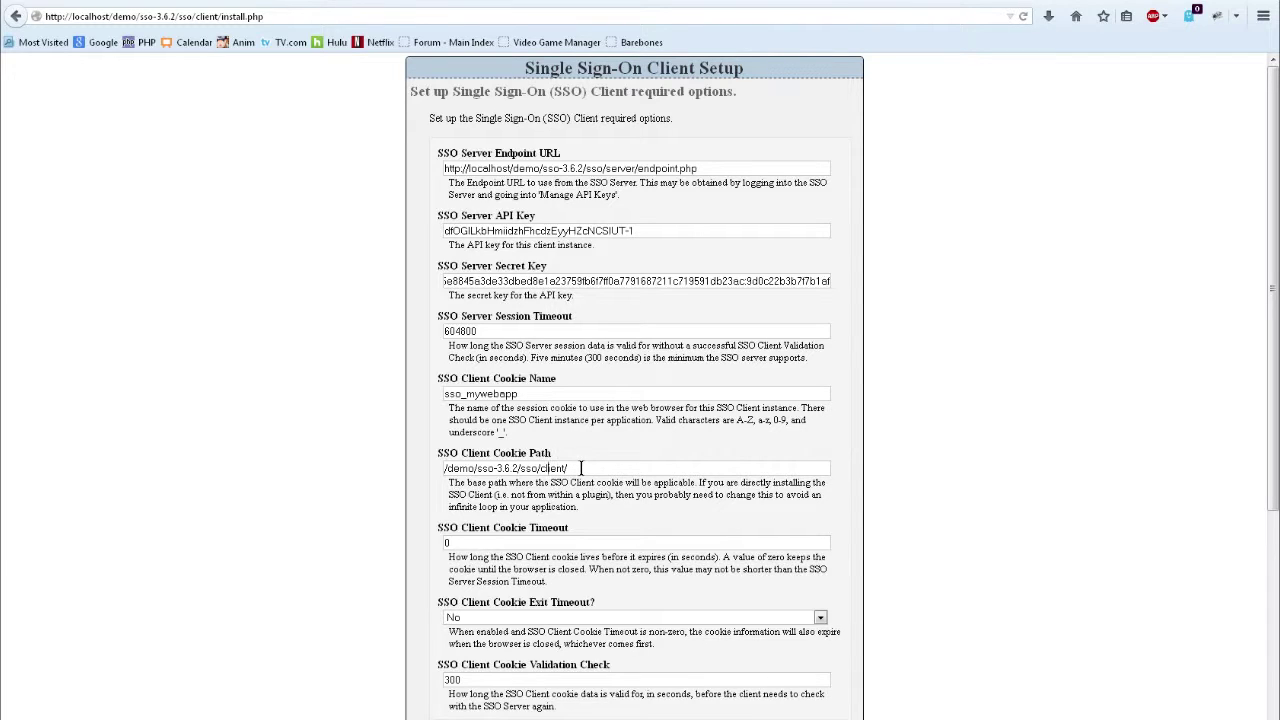
Remove the trailing client/ so the cookie path reads /demo/sso-3.6.2/sso/.
key(Left)
key(Left)
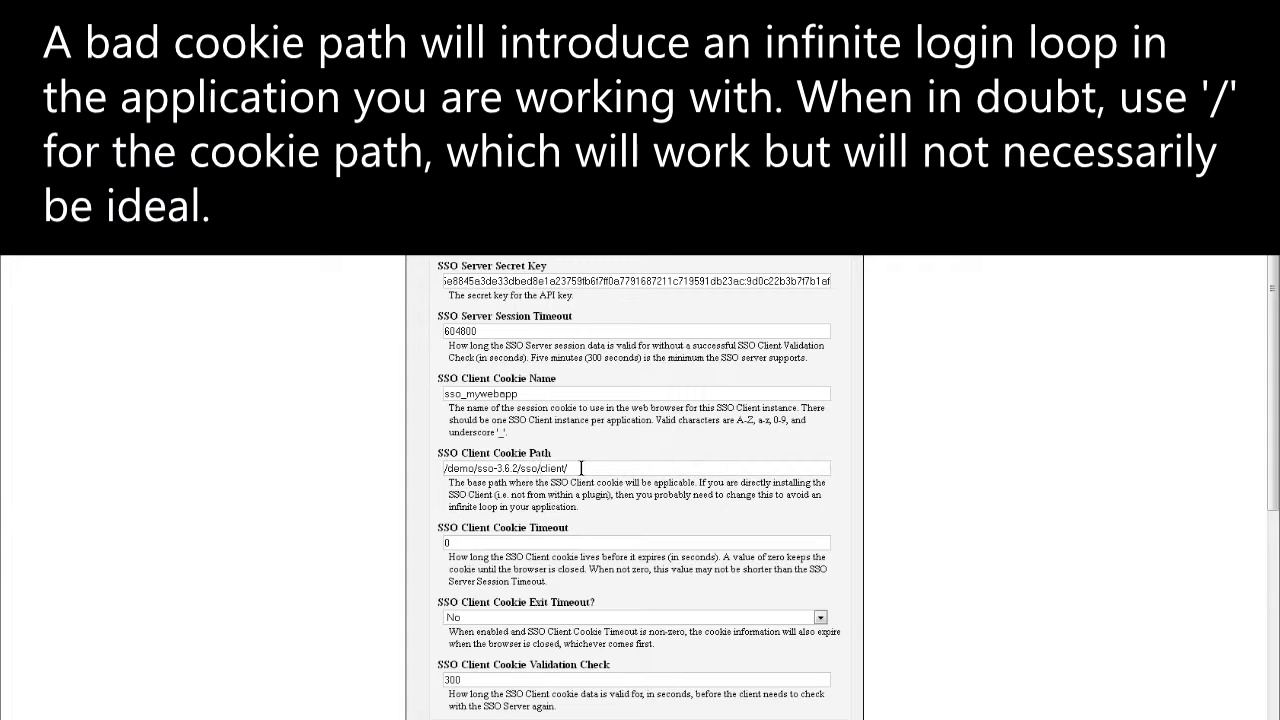
key(shift+End)
key(BackSpace)
triple_click(581, 467)
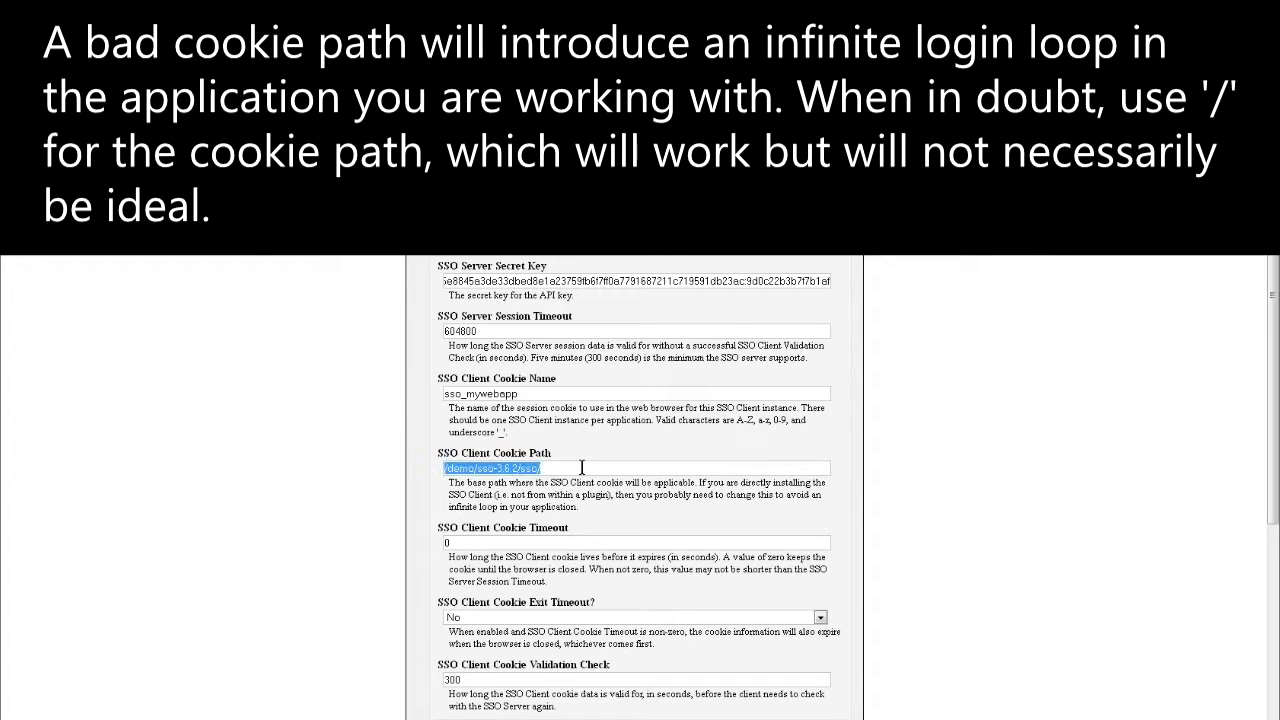
text(/)
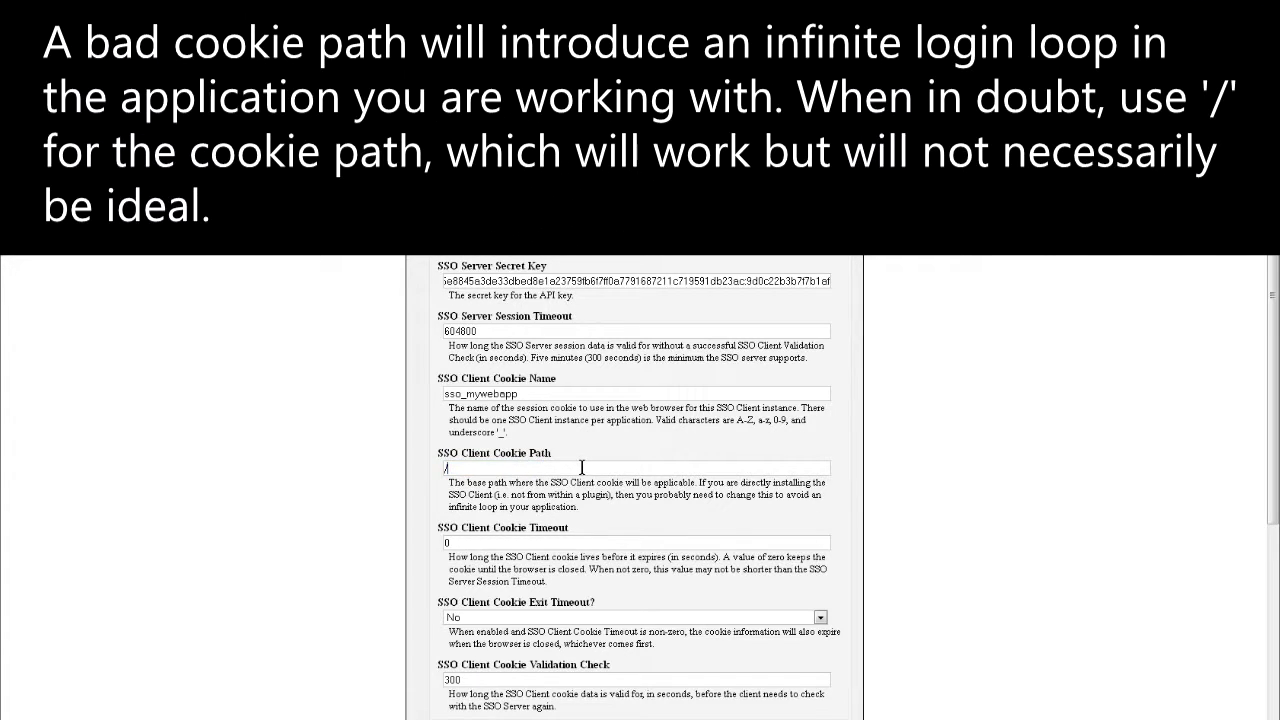
key(ctrl+z)
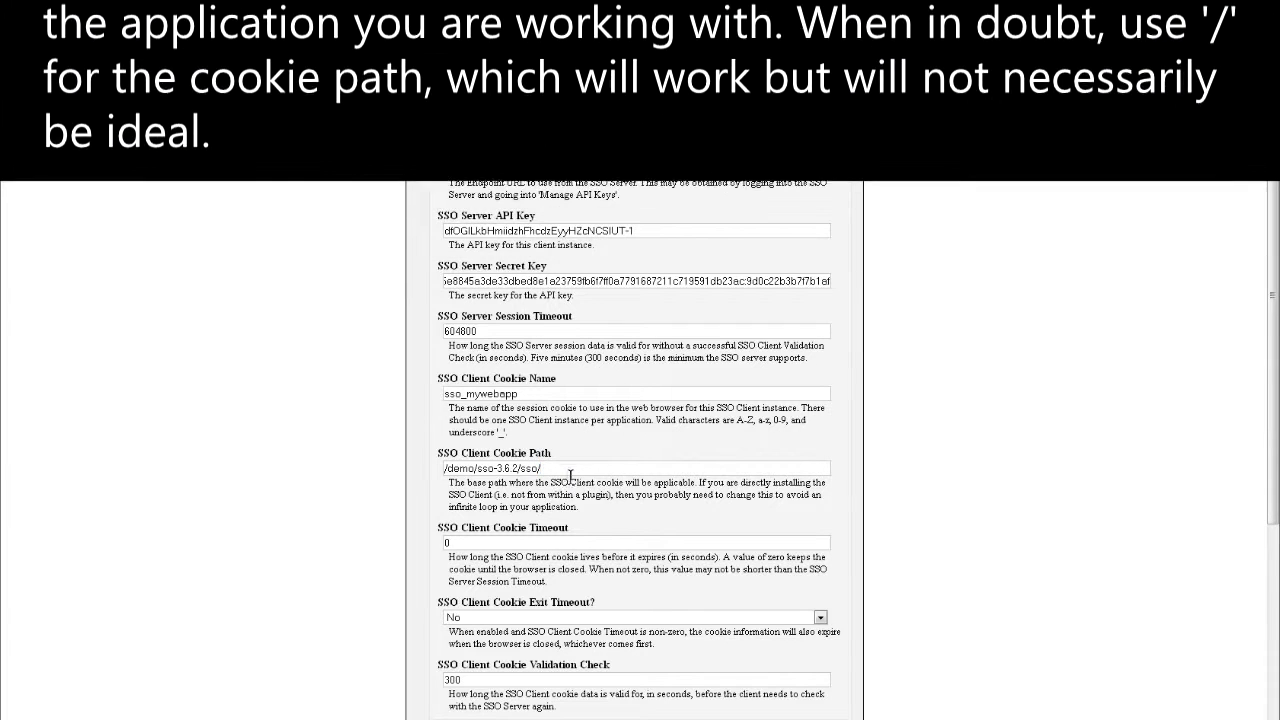
scroll(611, 510, down, 5)
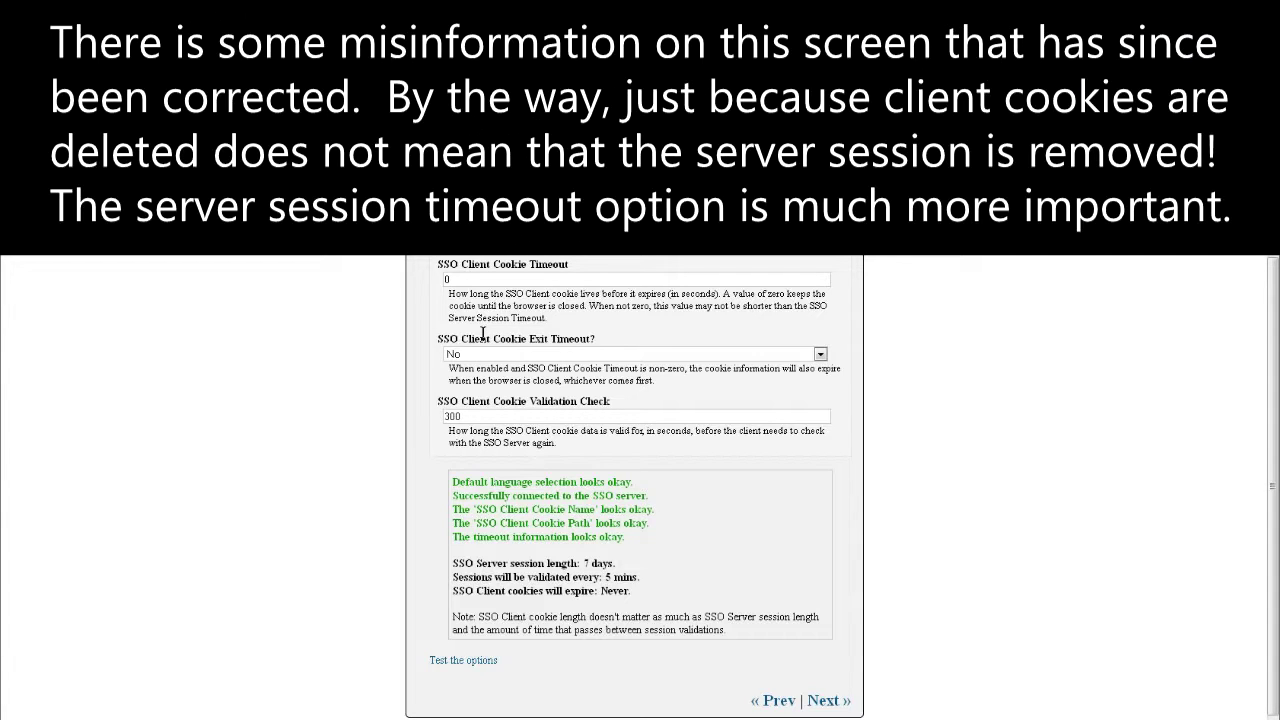
Leave Cookie Exit Timeout at No and continue to the advanced options page.
click(531, 352)
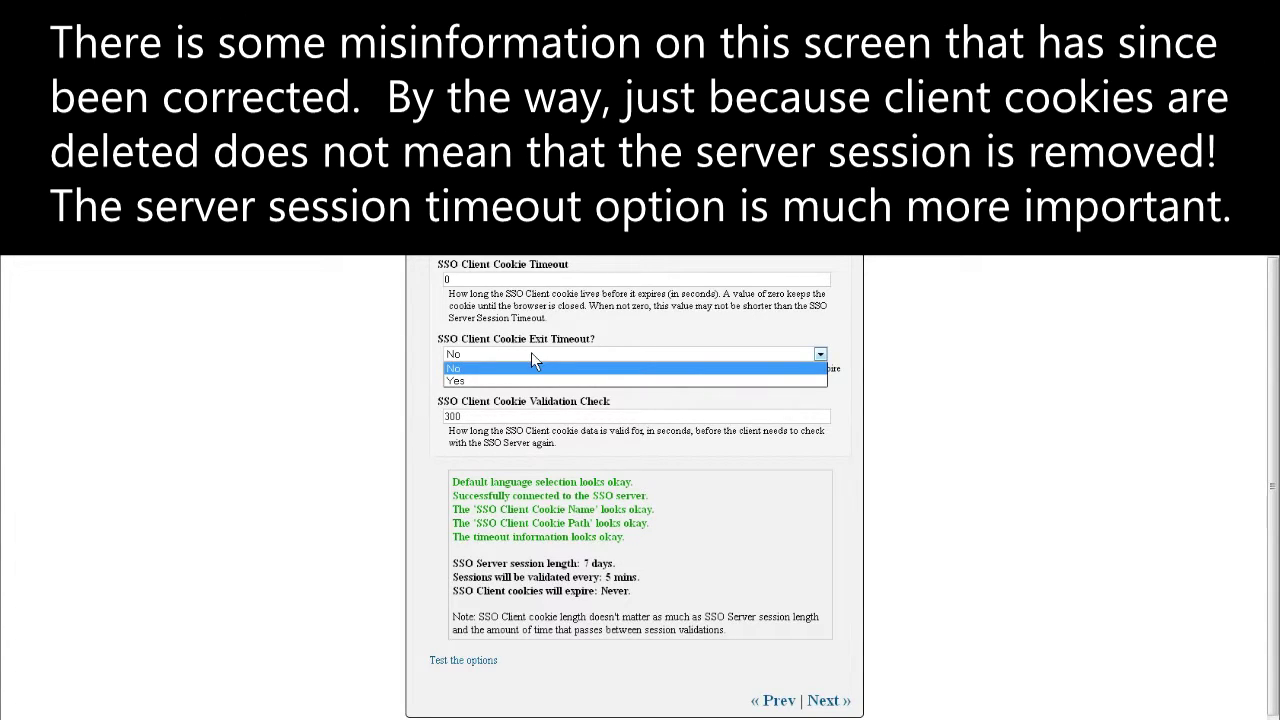
click(605, 327)
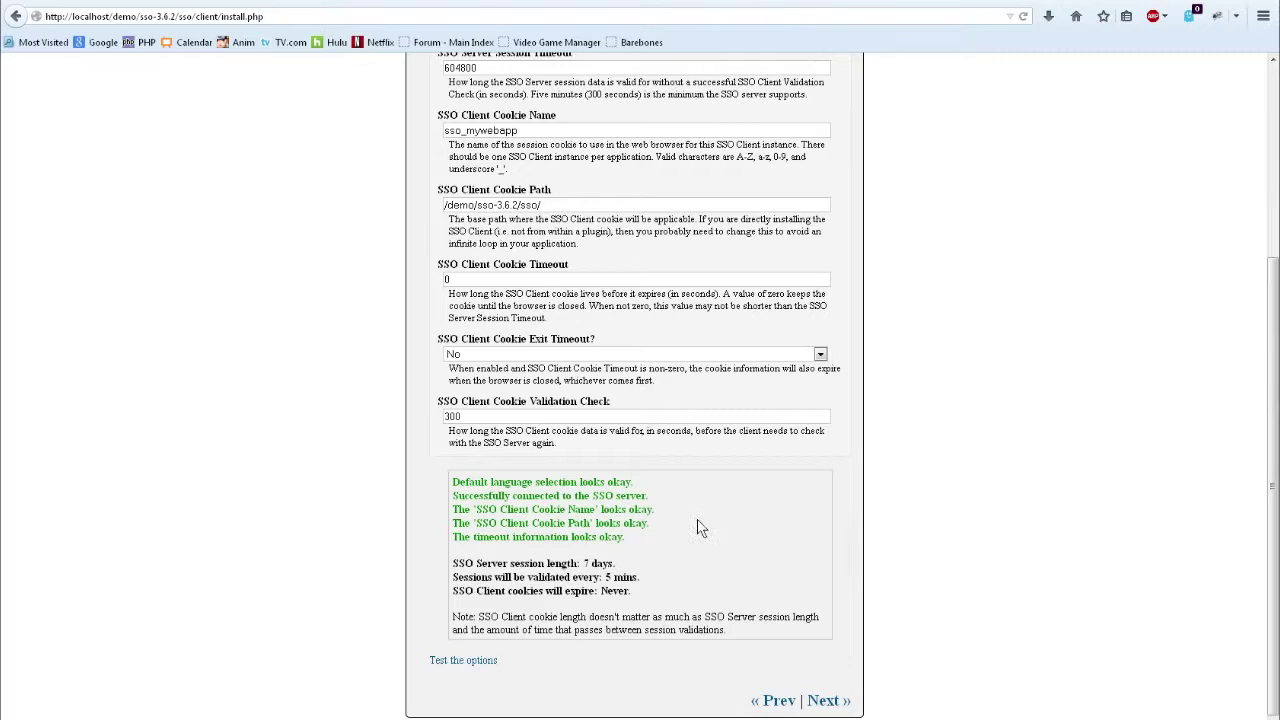
click(826, 701)
Keep SSL-only cookies at No and proceed to the Ready To Install page.
scroll(912, 600, up, 5)
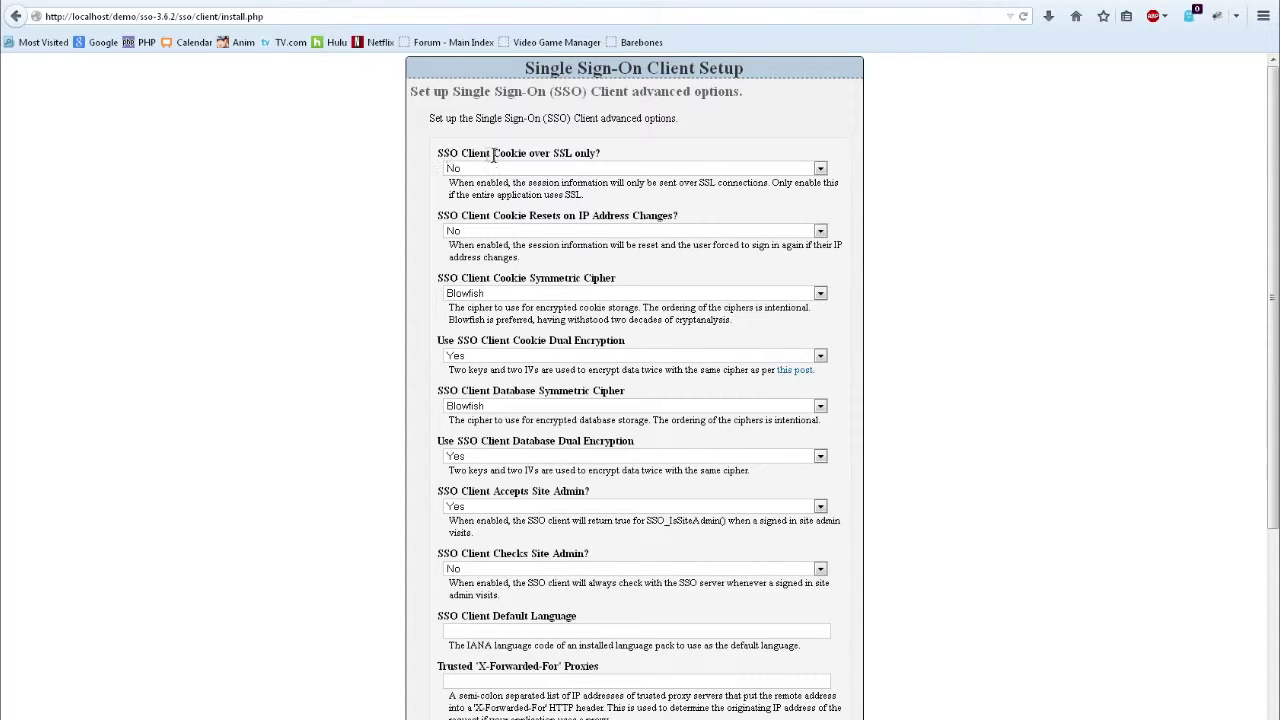
click(604, 170)
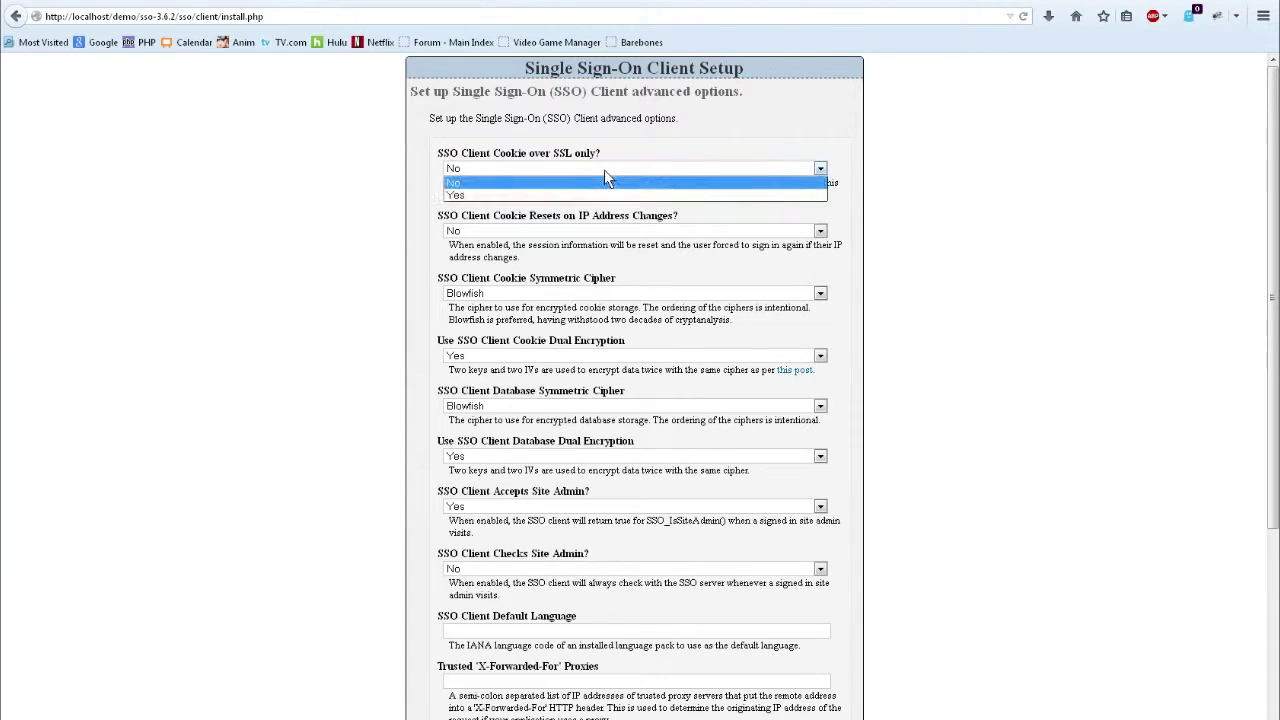
click(617, 161)
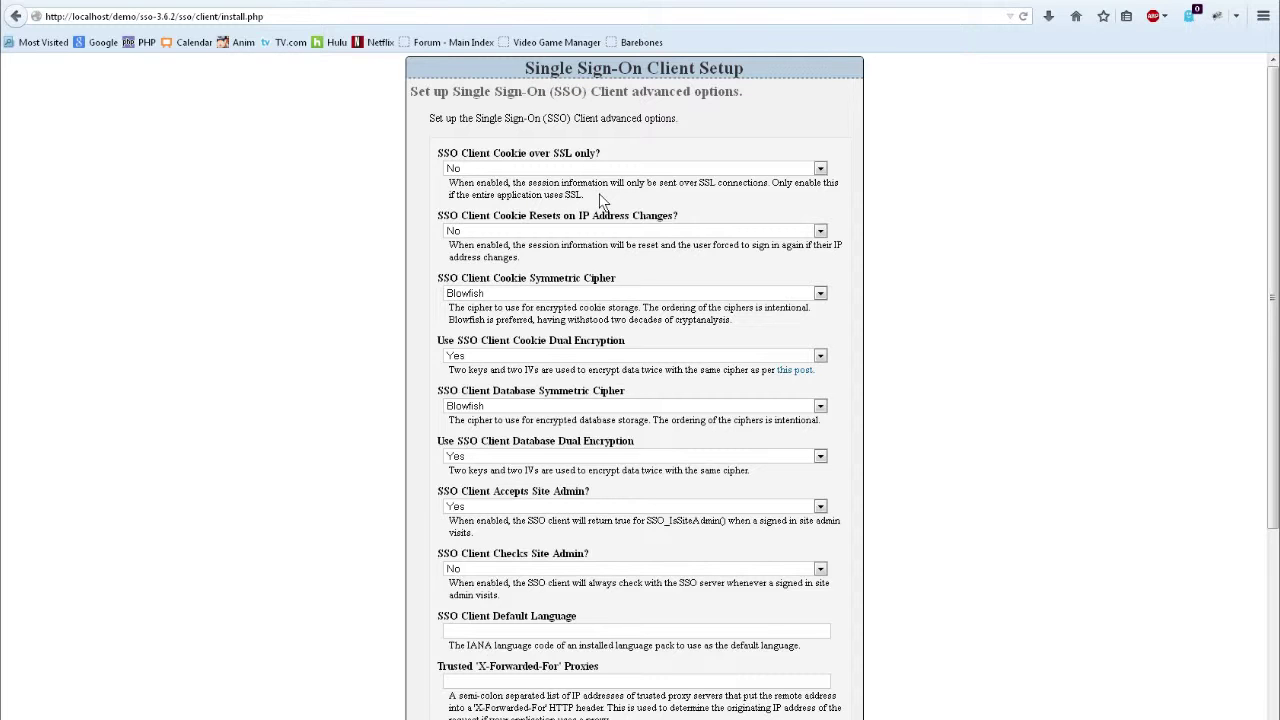
scroll(600, 203, down, 5)
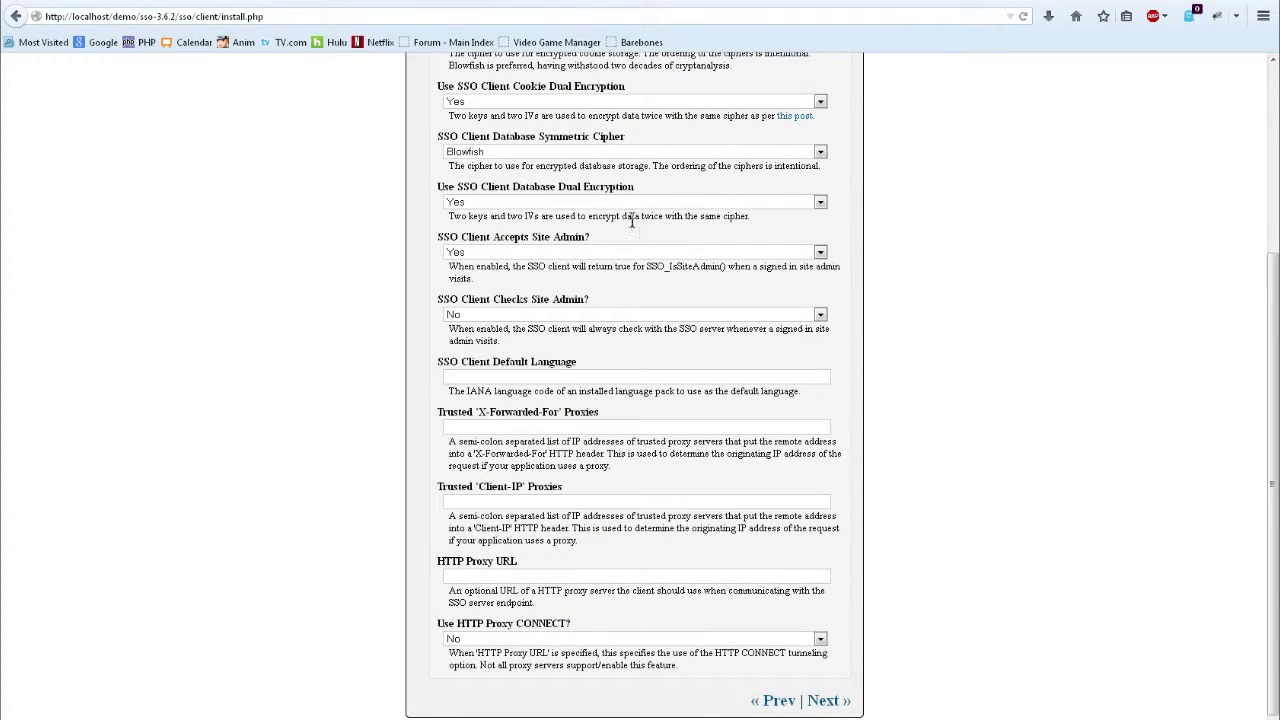
click(829, 701)
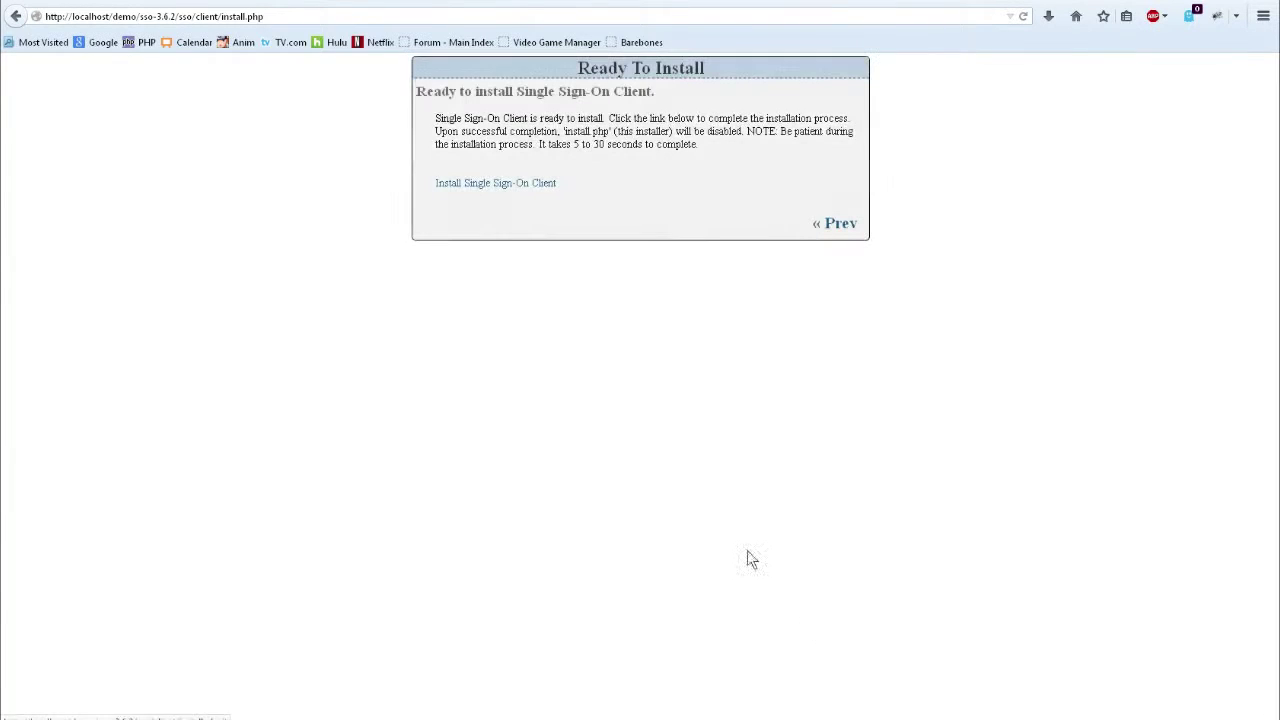
Run the Install Single Sign-On Client link and let the installation complete.
click(514, 183)
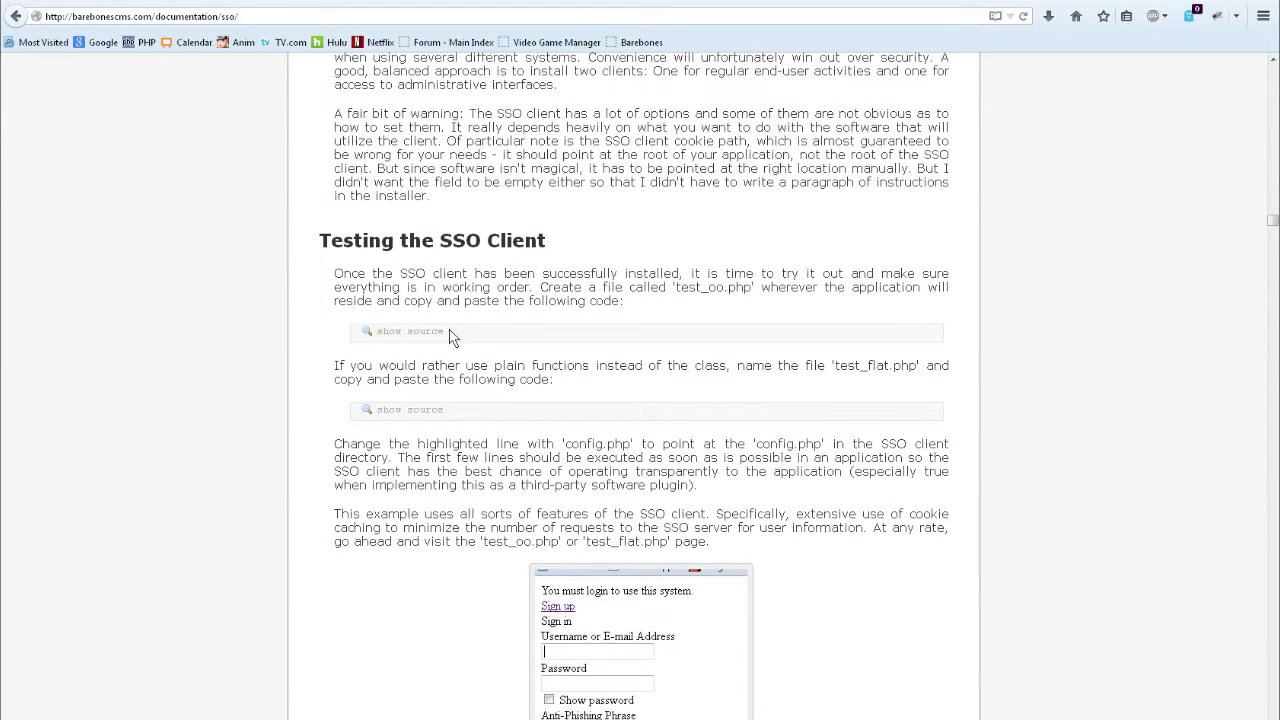
Copy the test_oo.php sample code from the documentation and switch to the sso folder window.
click(440, 335)
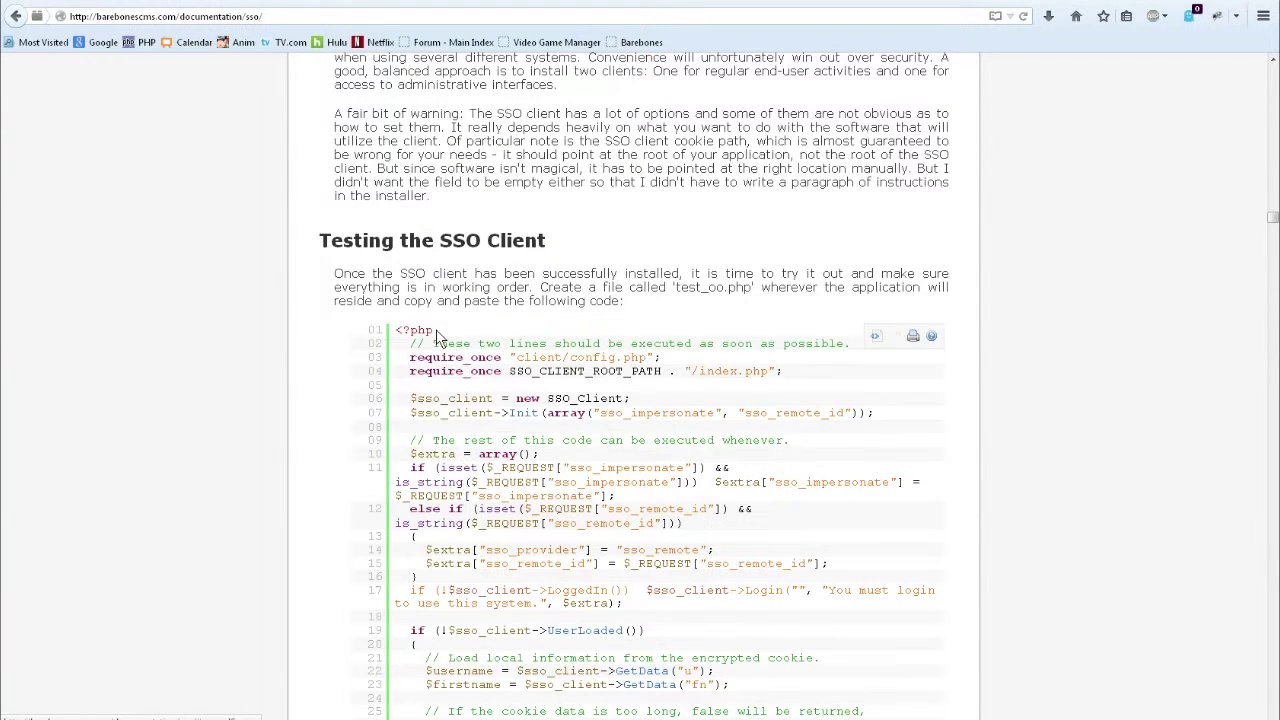
click(894, 340)
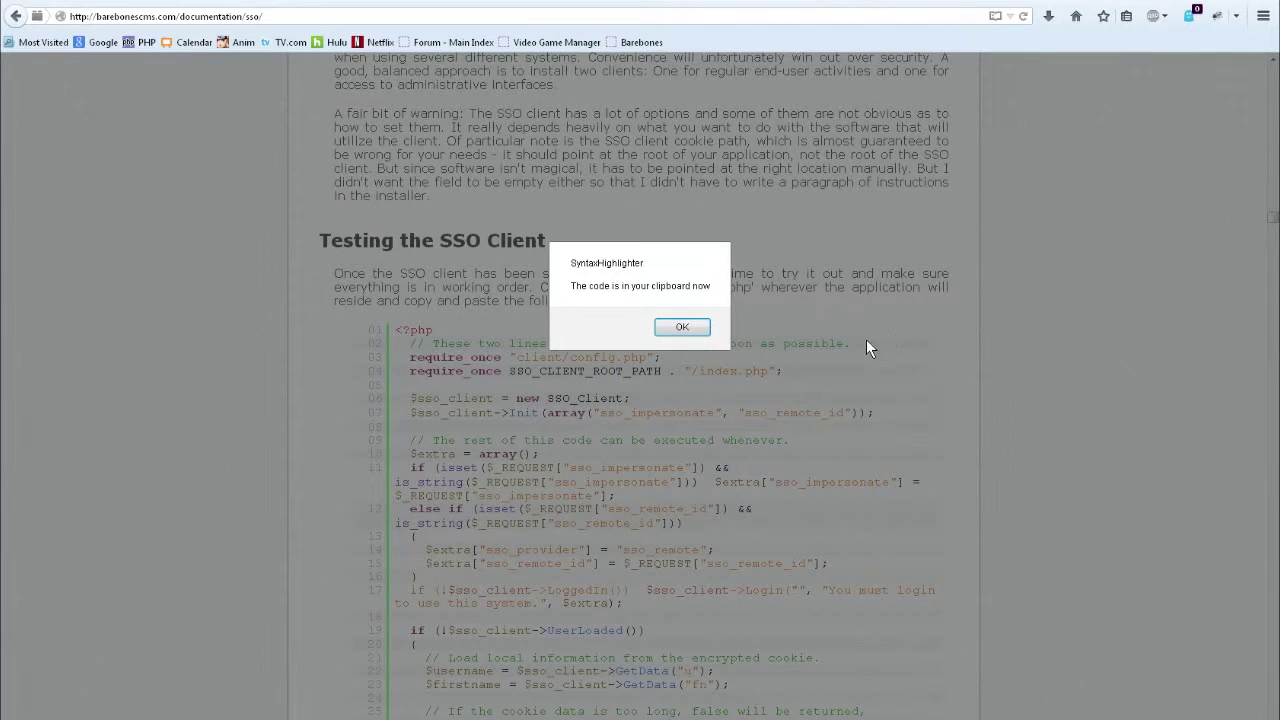
click(672, 329)
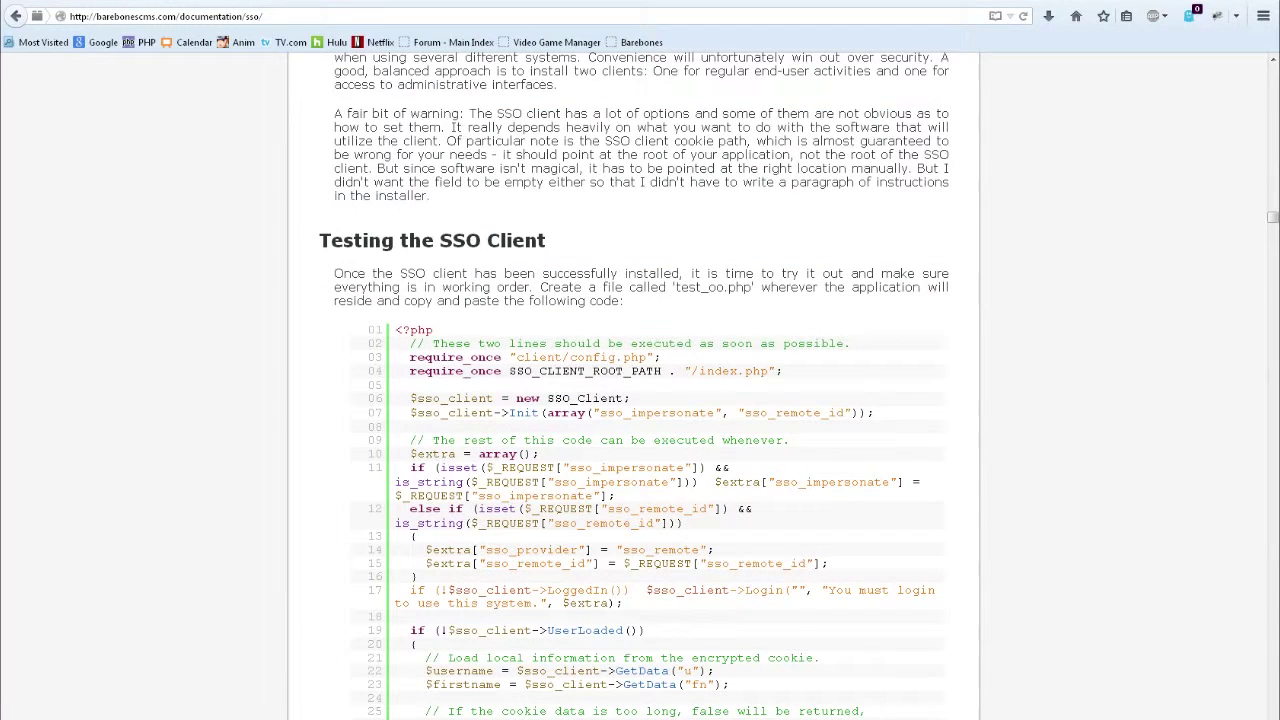
click(83, 667)
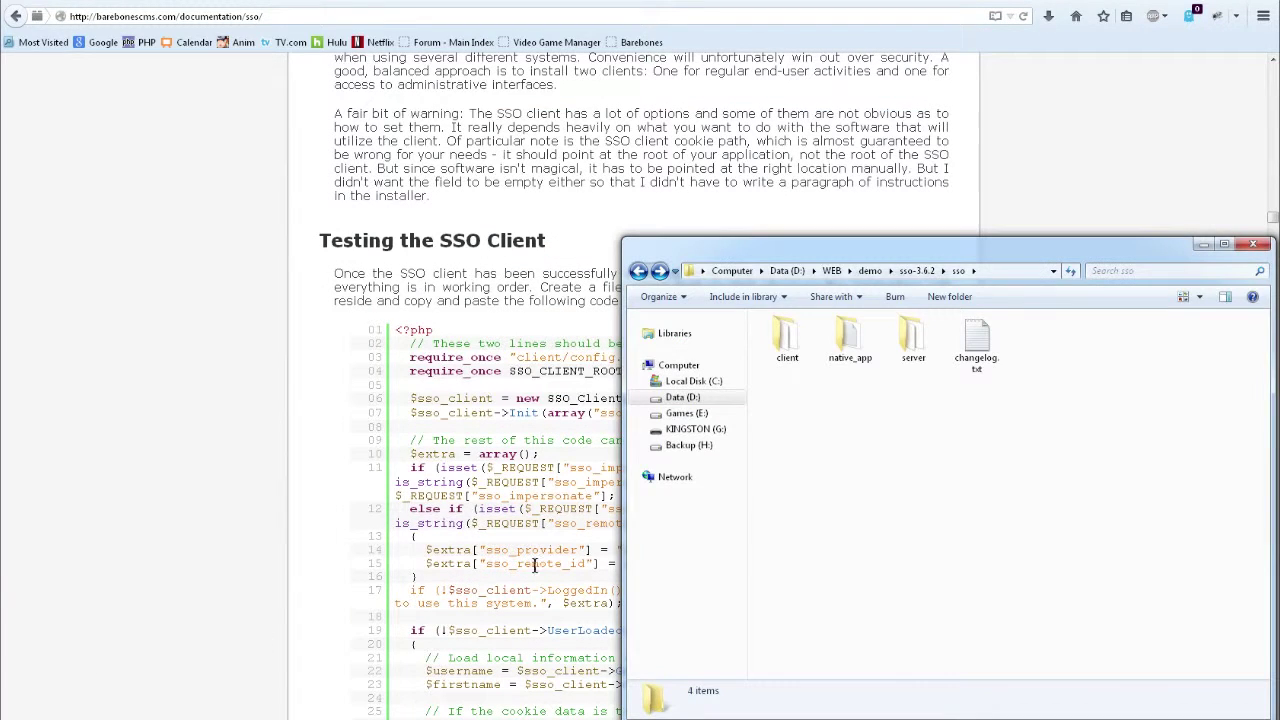
Create a new file test_oo.php in the sso folder, accepting the extension change.
right_click(1063, 366)
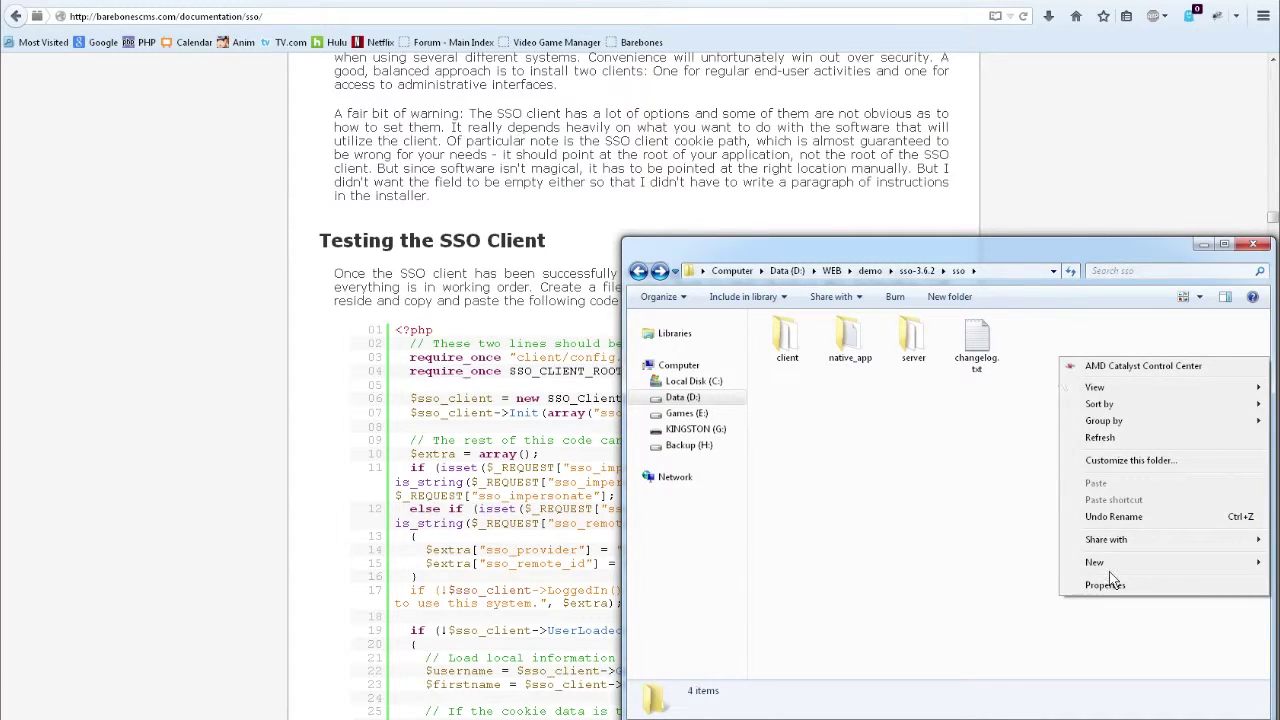
mouse_move(1110, 566)
click(948, 513)
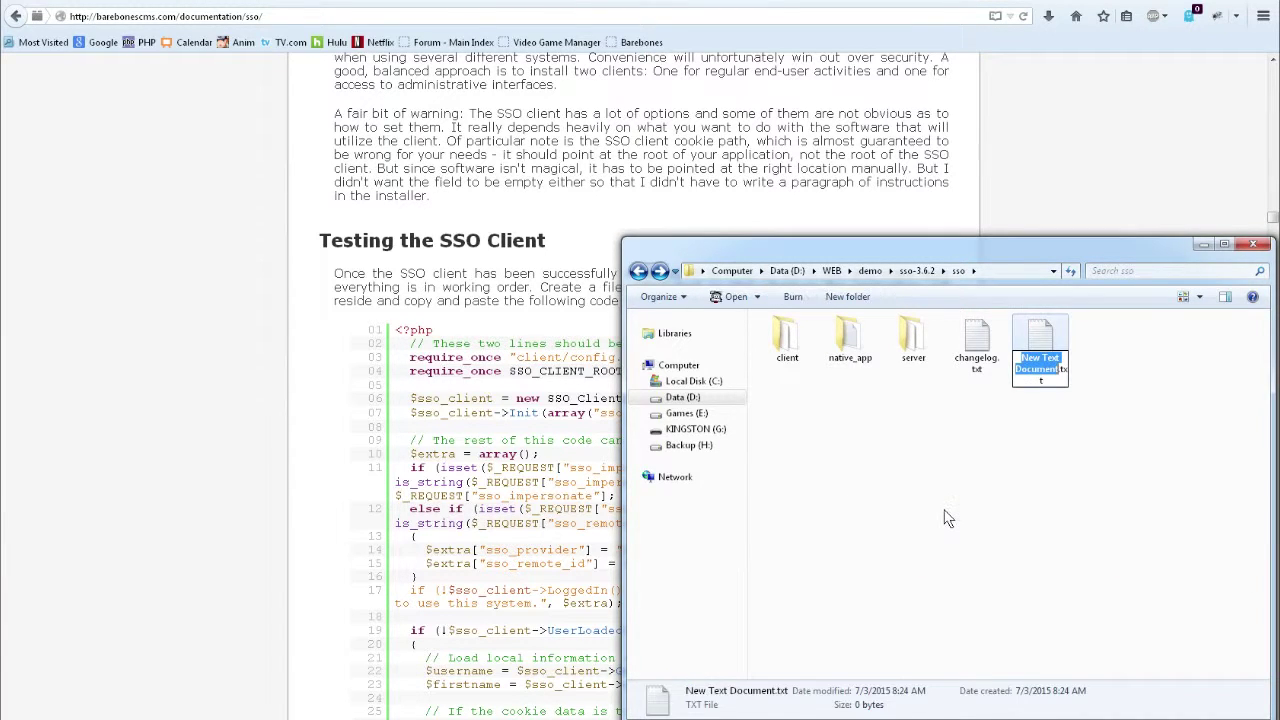
text(test_)
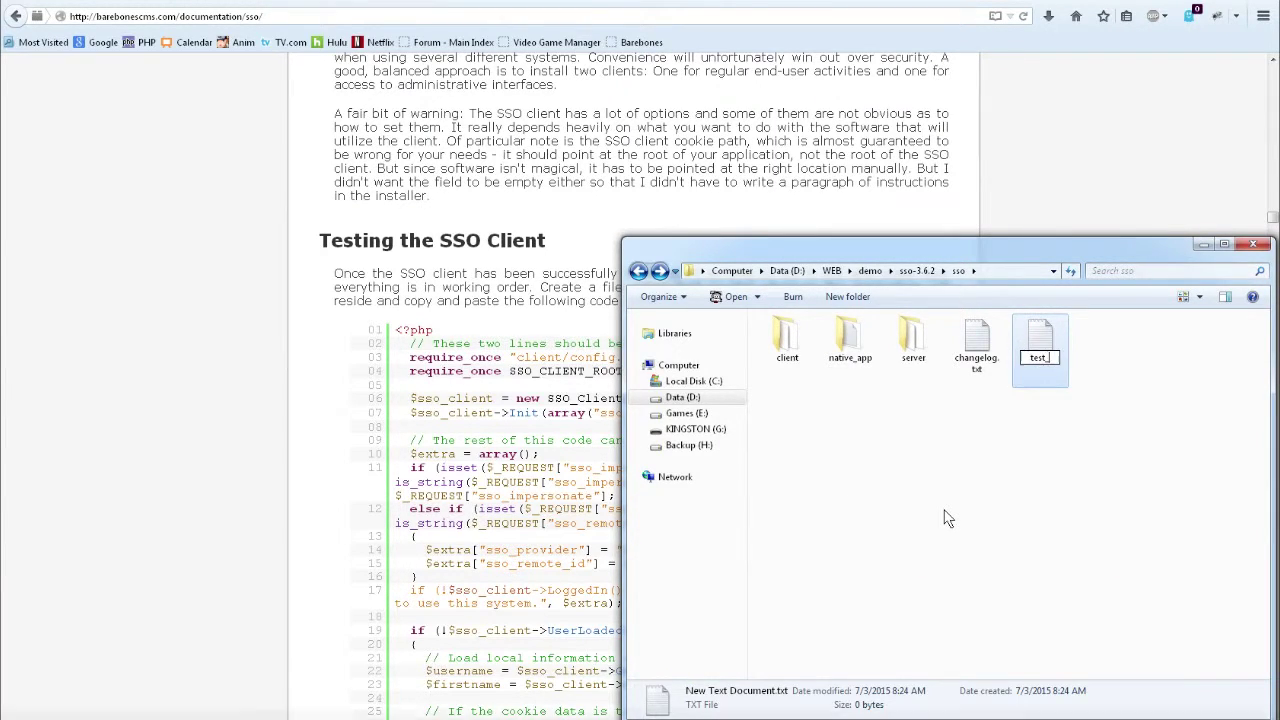
text(oo.php)
key(Return)
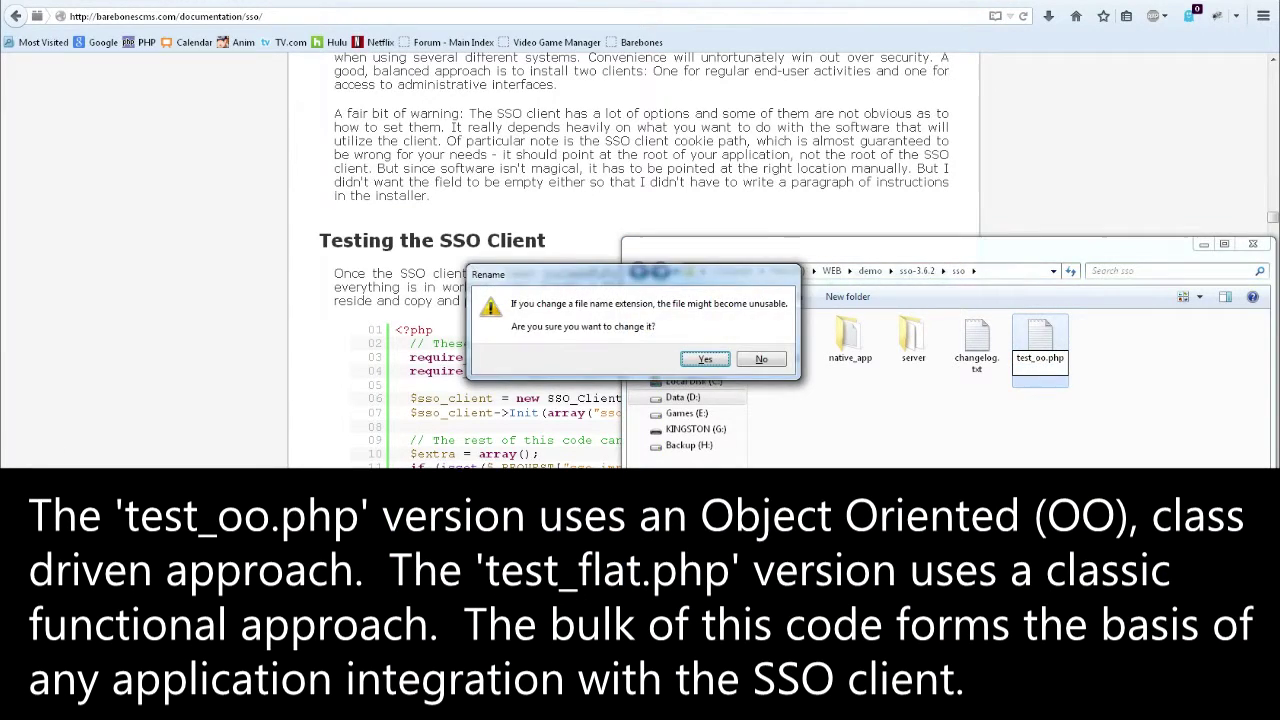
key(Return)
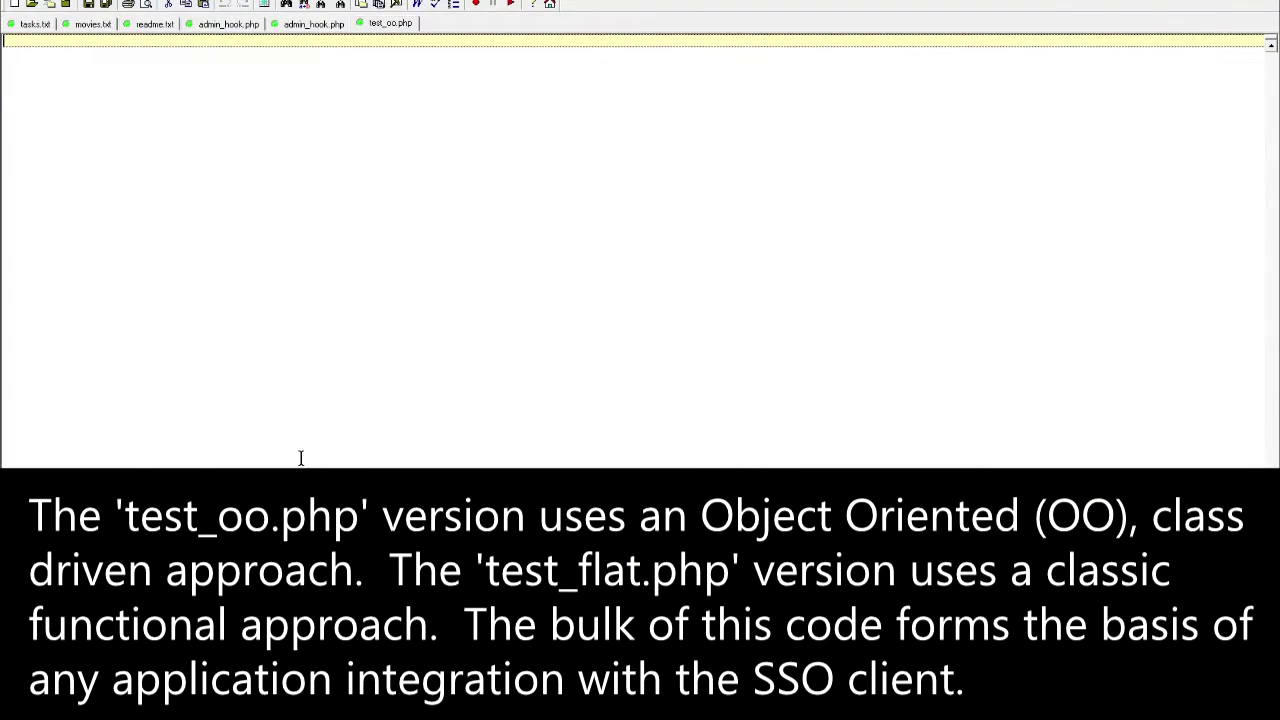
key(ctrl+v)
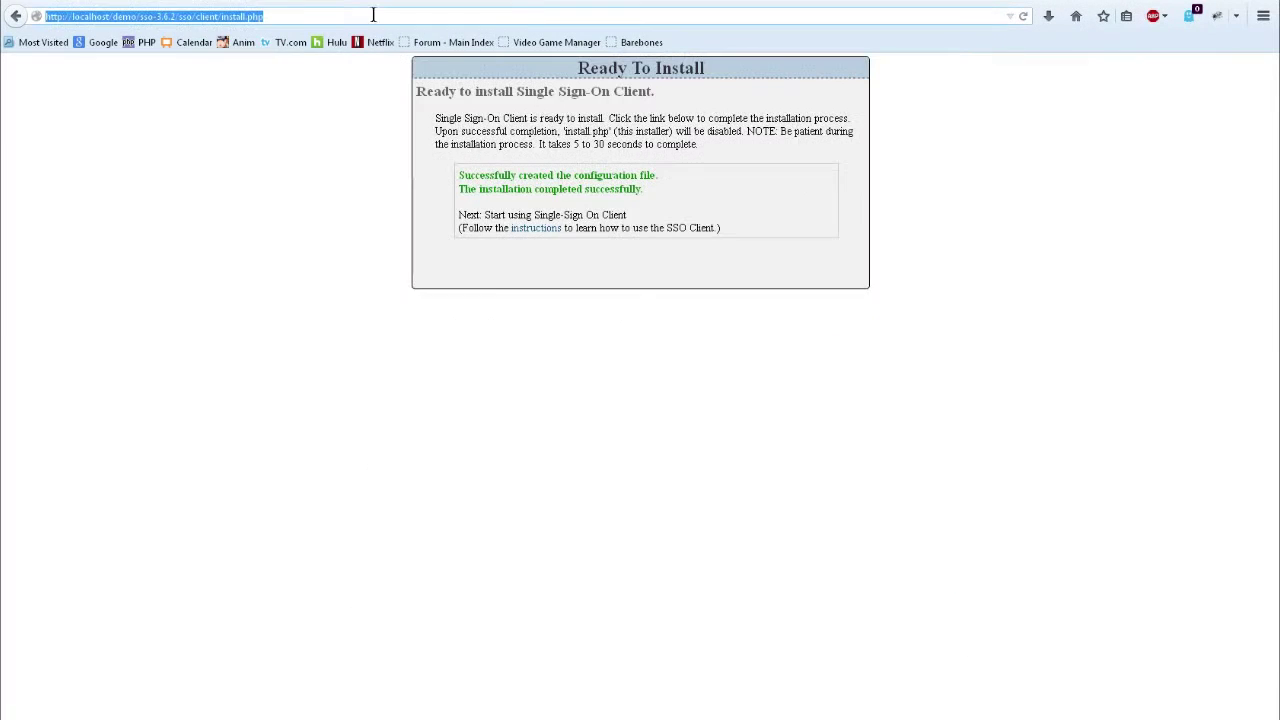
Replace client/install.php with test_oo.php in the browser address and load that page.
click(196, 16)
drag(196, 16, 346, 11)
text(test_oo.php)
key(Return)
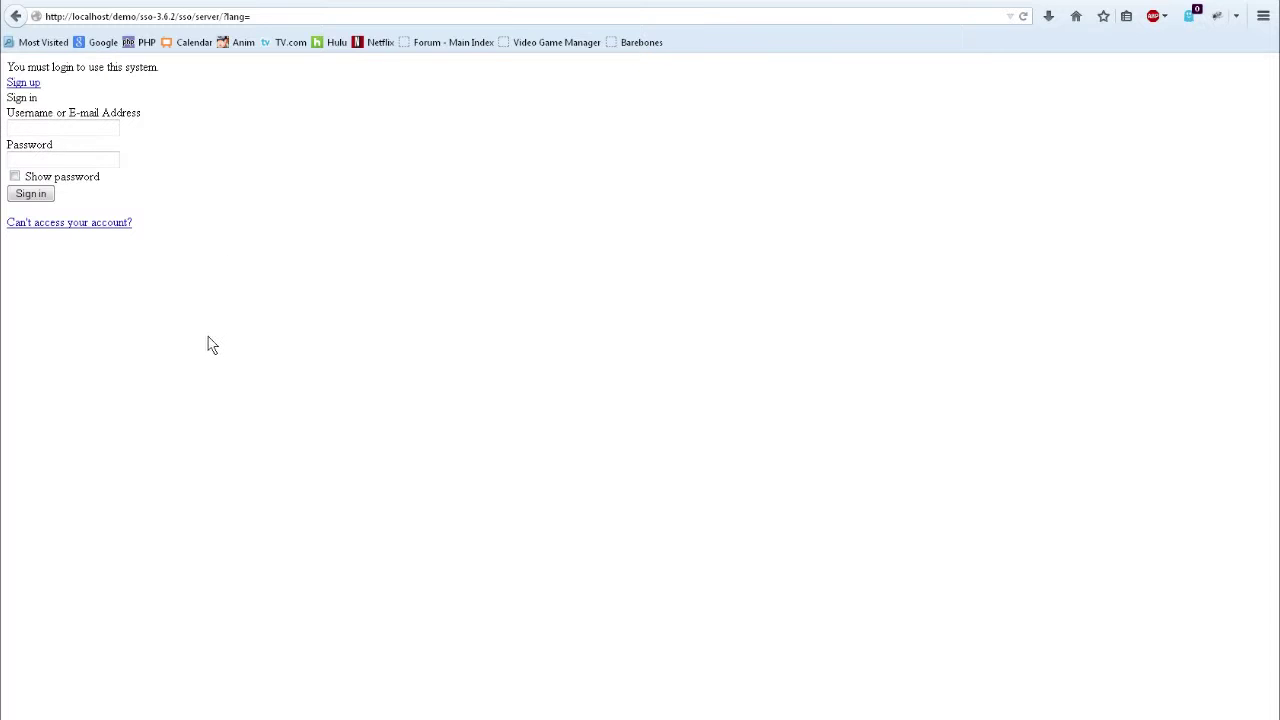
Switch from the SSO sign-in page back to test_oo.php in the text editor.
click(194, 719)
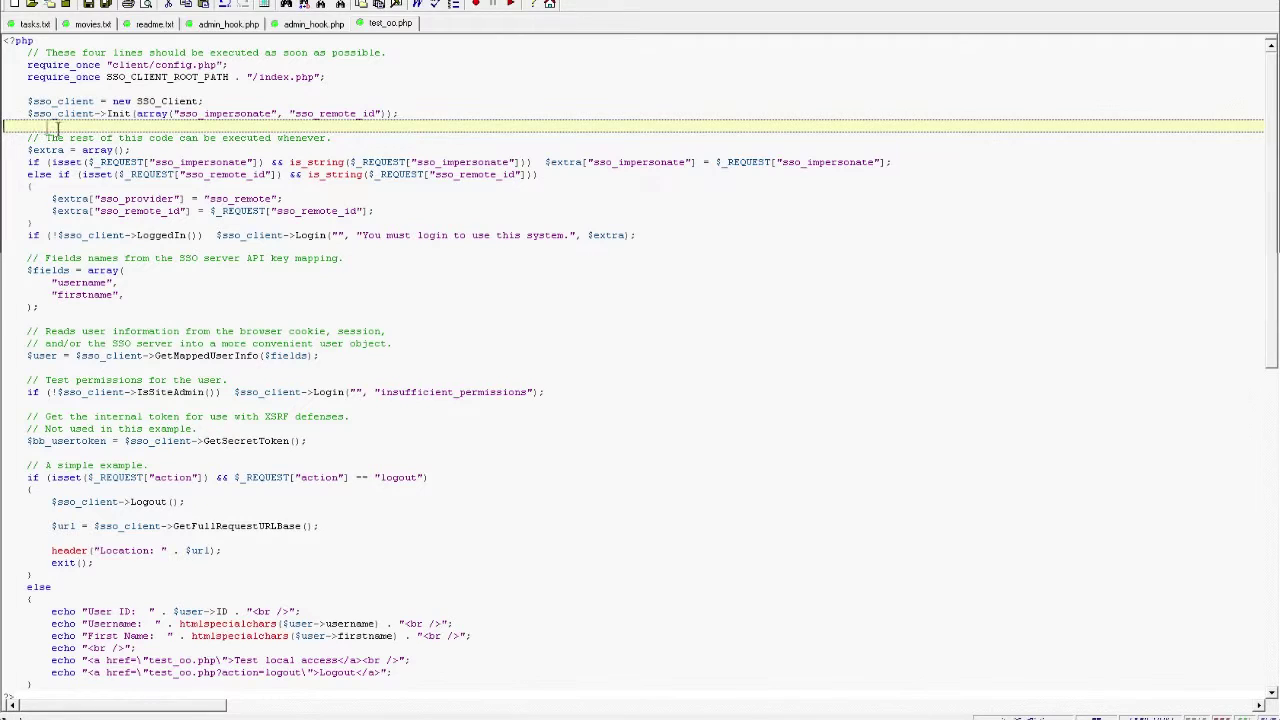
click(181, 162)
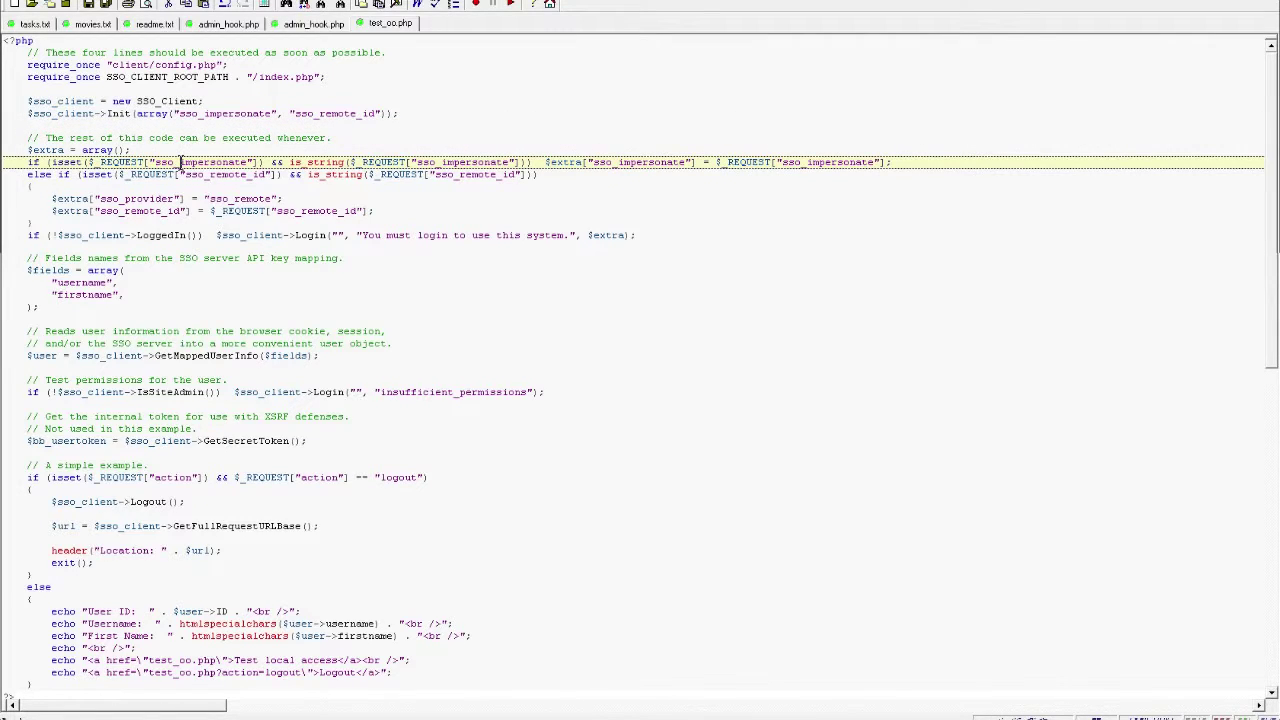
click(208, 174)
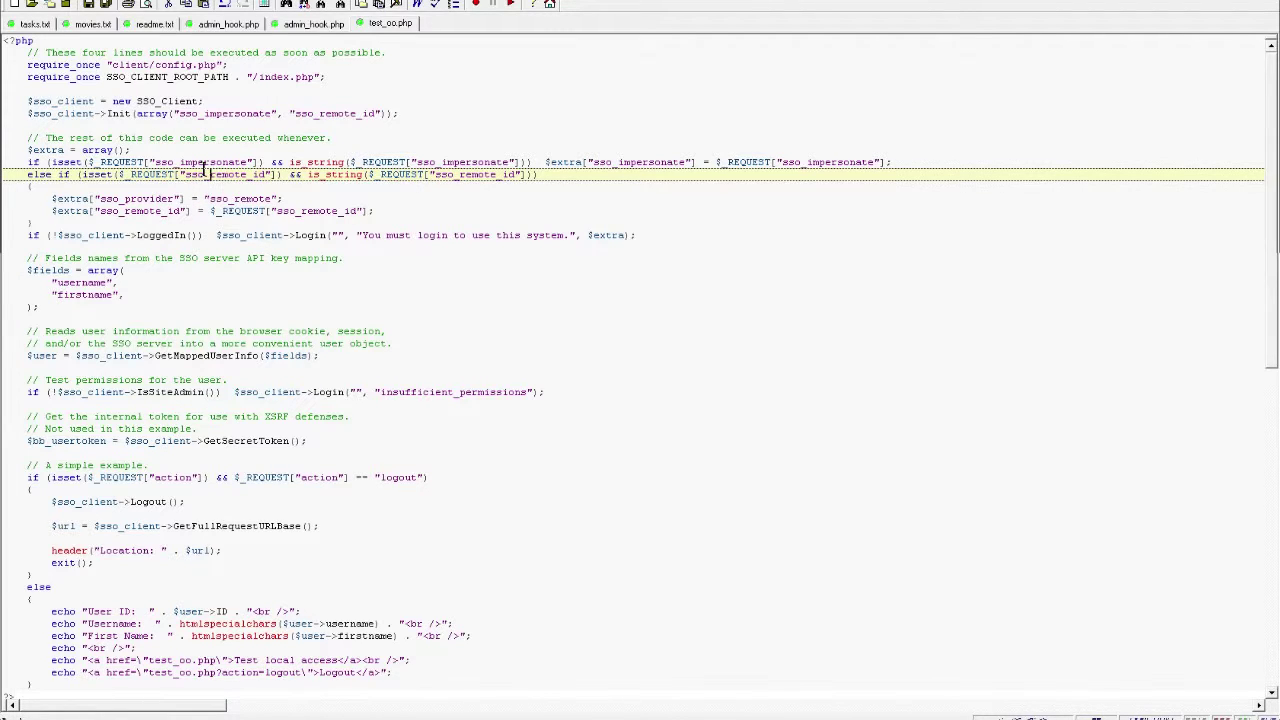
click(125, 233)
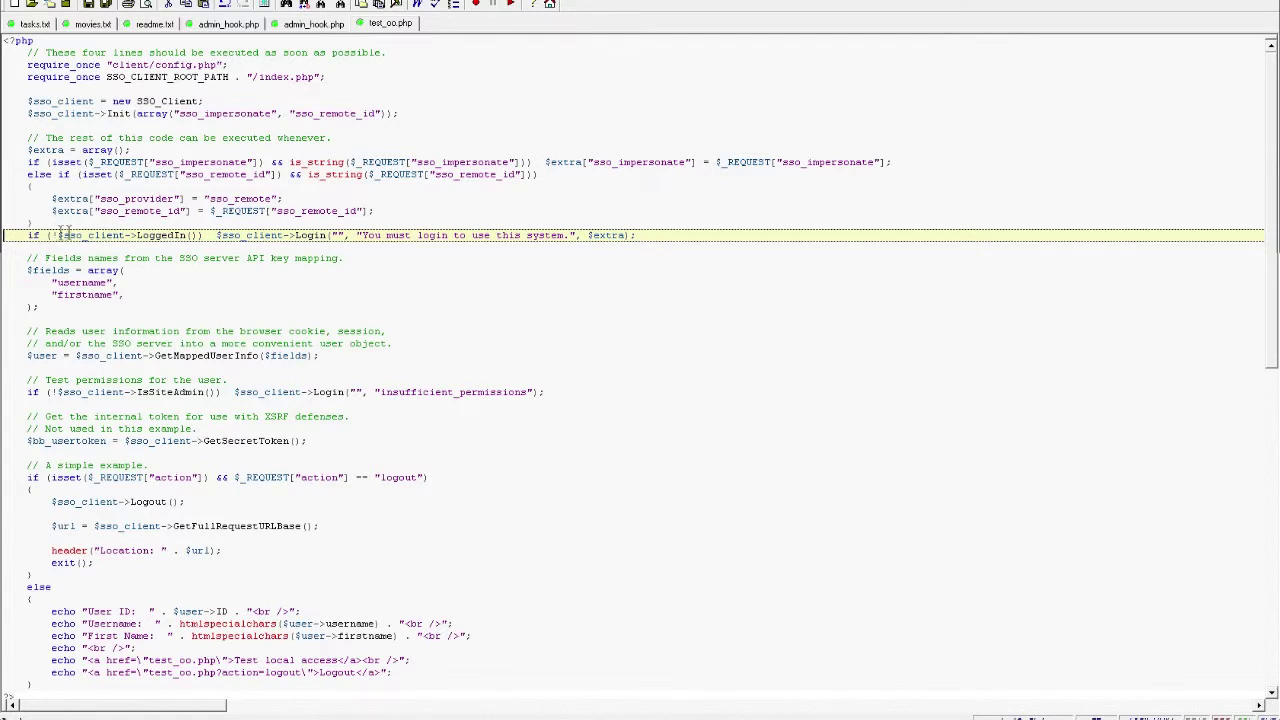
drag(26, 236, 202, 237)
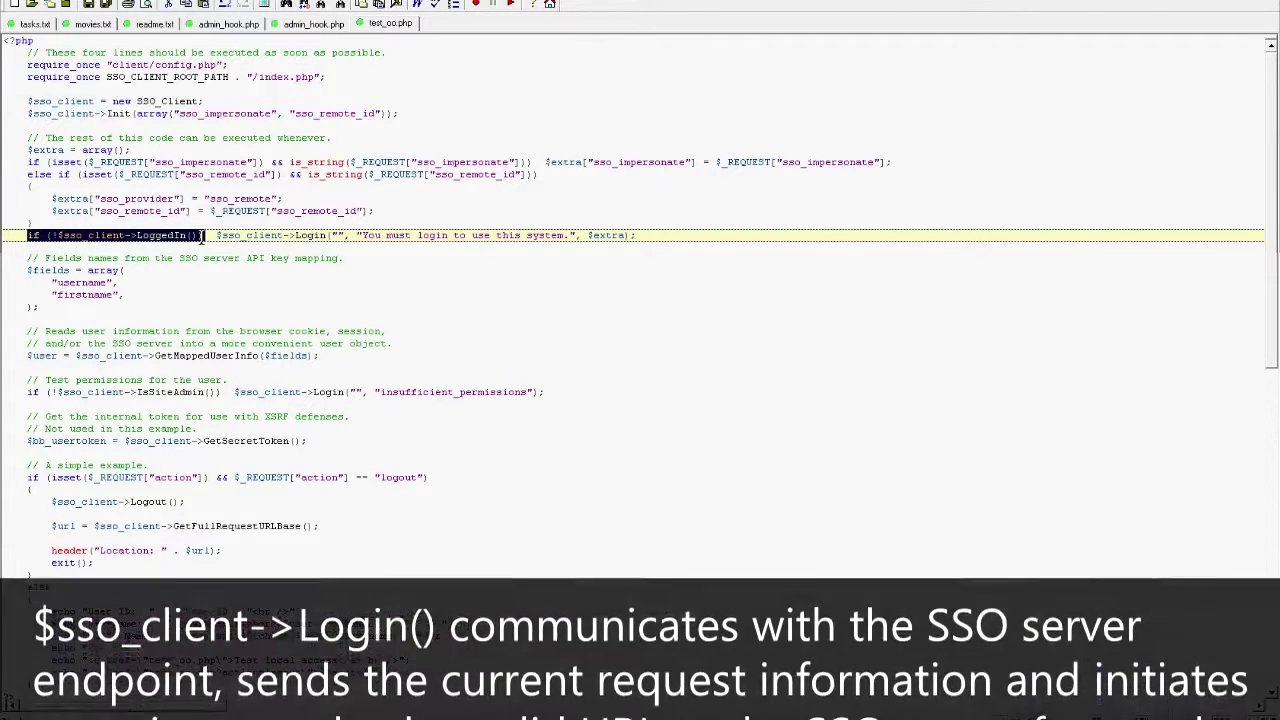
click(175, 236)
click(246, 236)
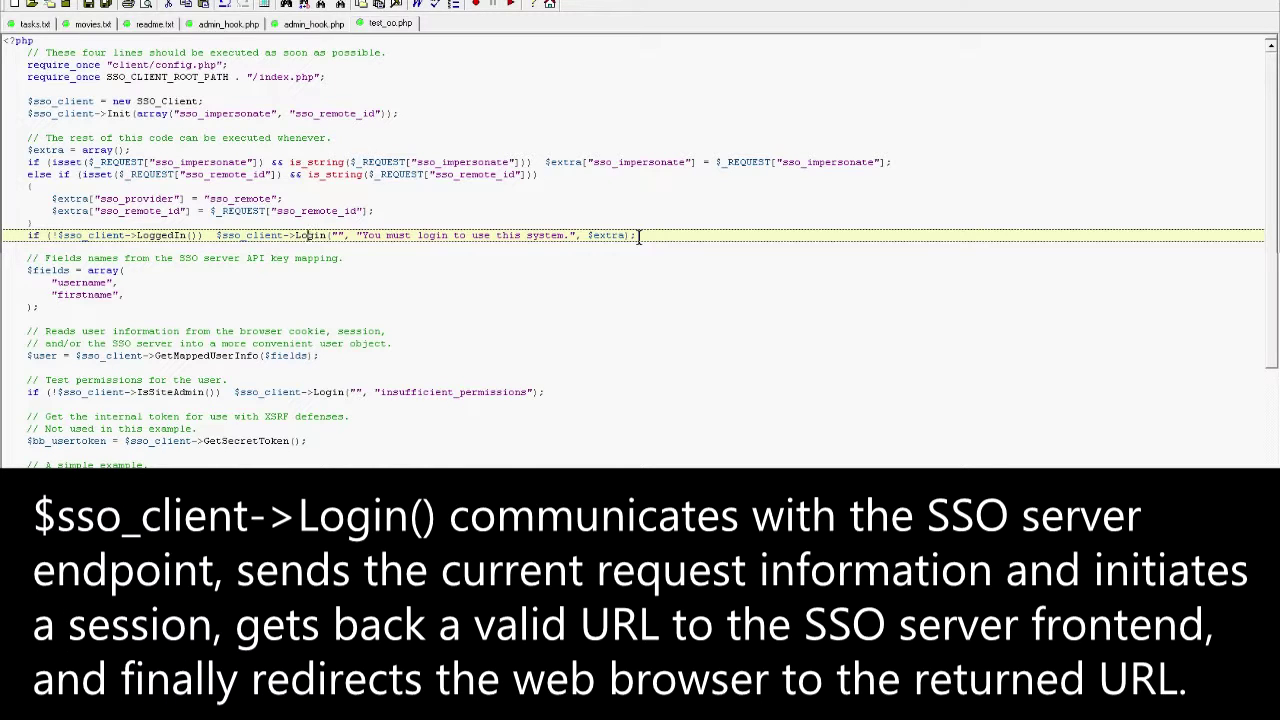
click(581, 243)
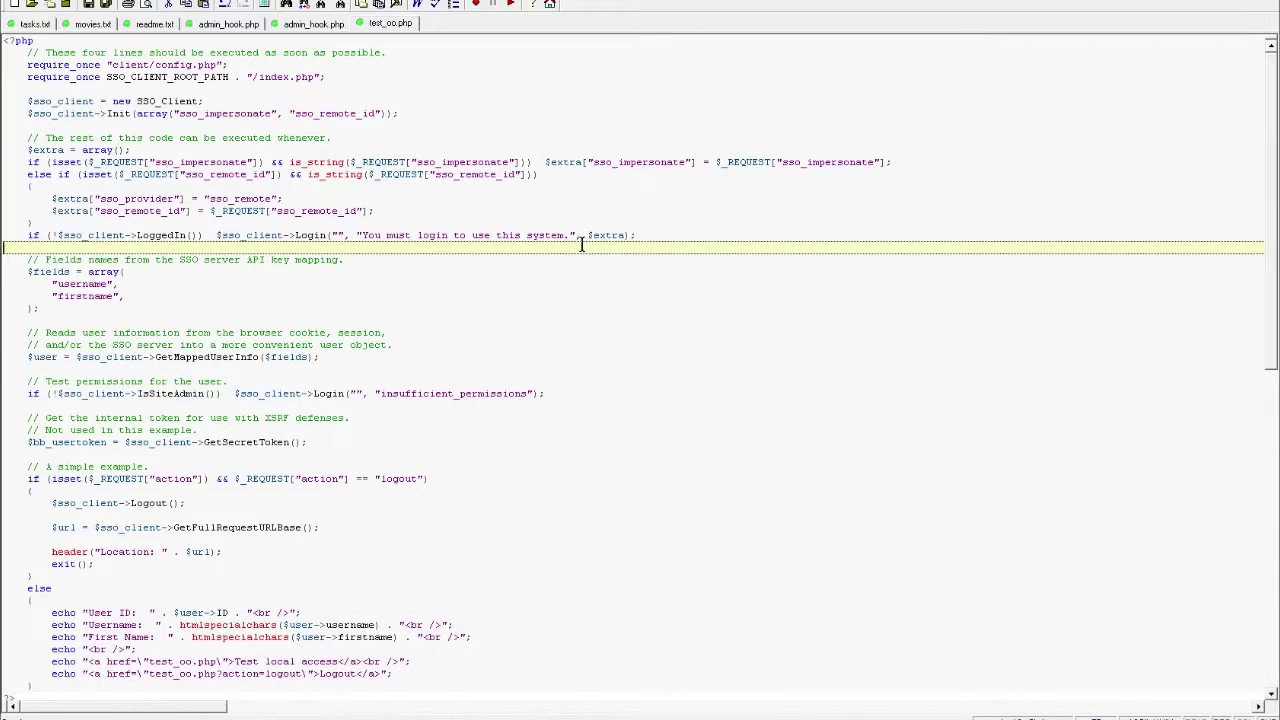
key(Down)
key(Down)
key(Down)
key(Down)
key(Down)
key(Down)
key(Down)
key(Down)
key(Down)
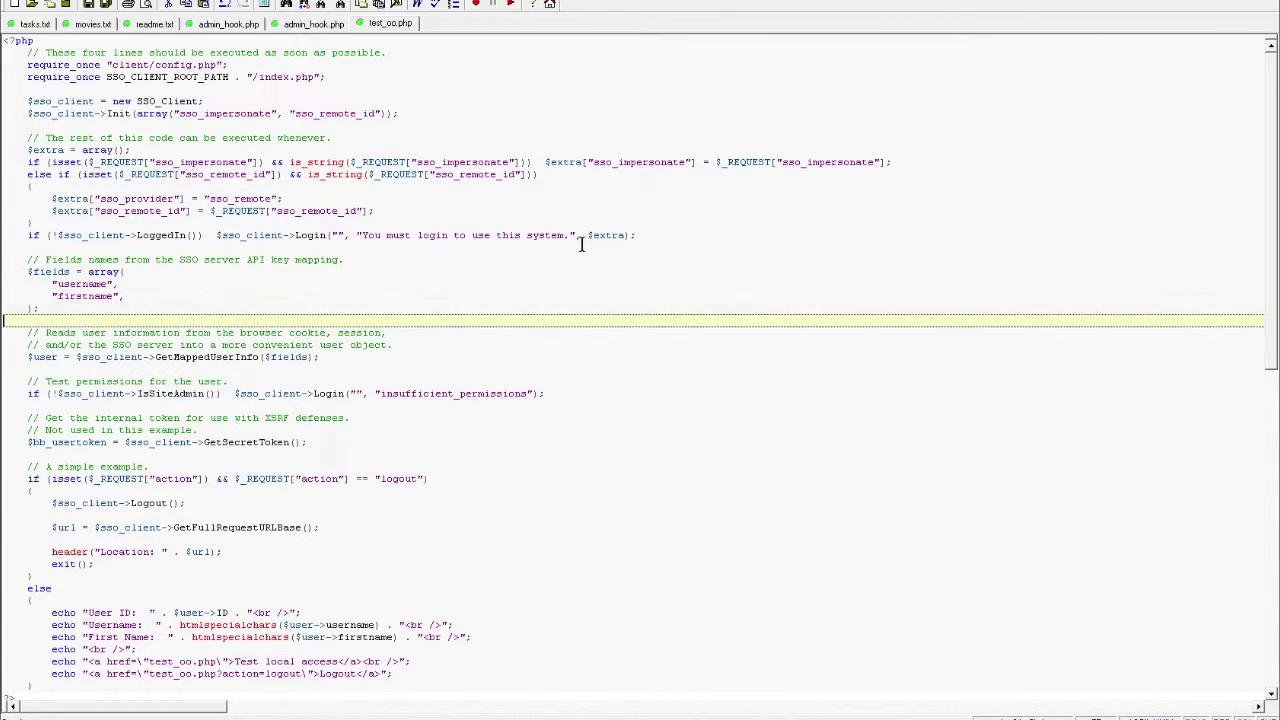
key(Down)
key(Up)
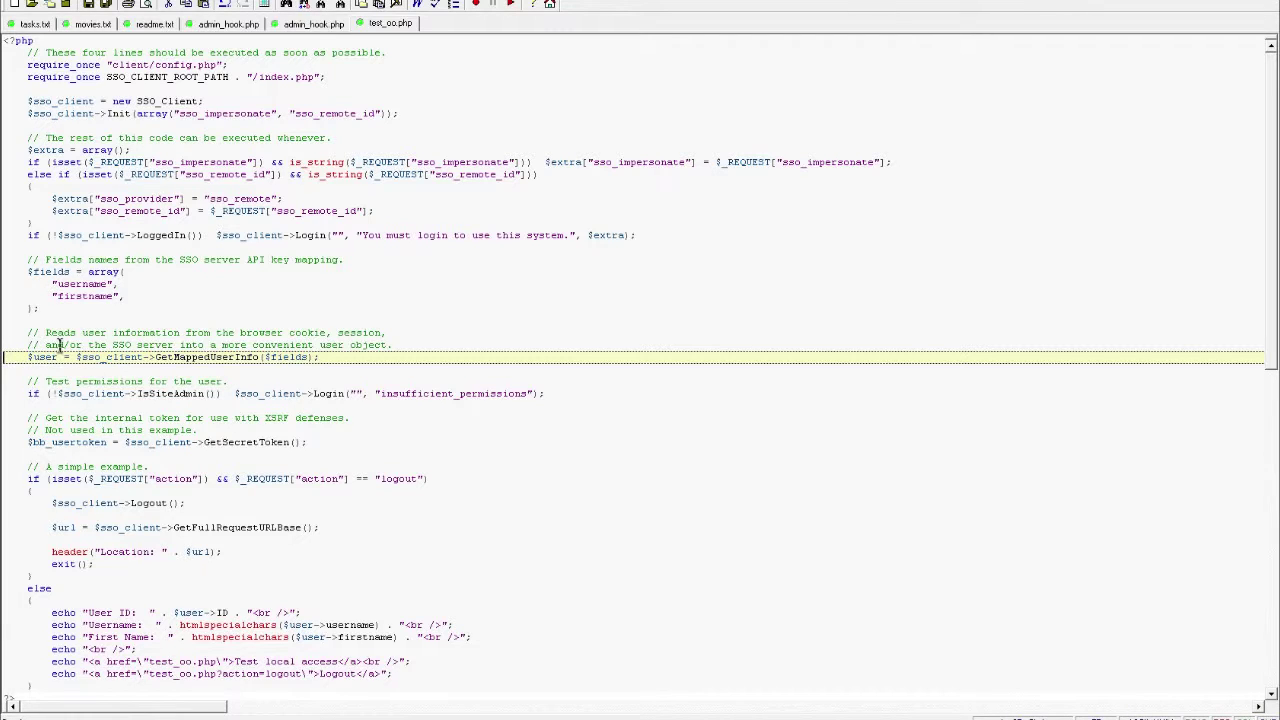
click(70, 380)
click(92, 391)
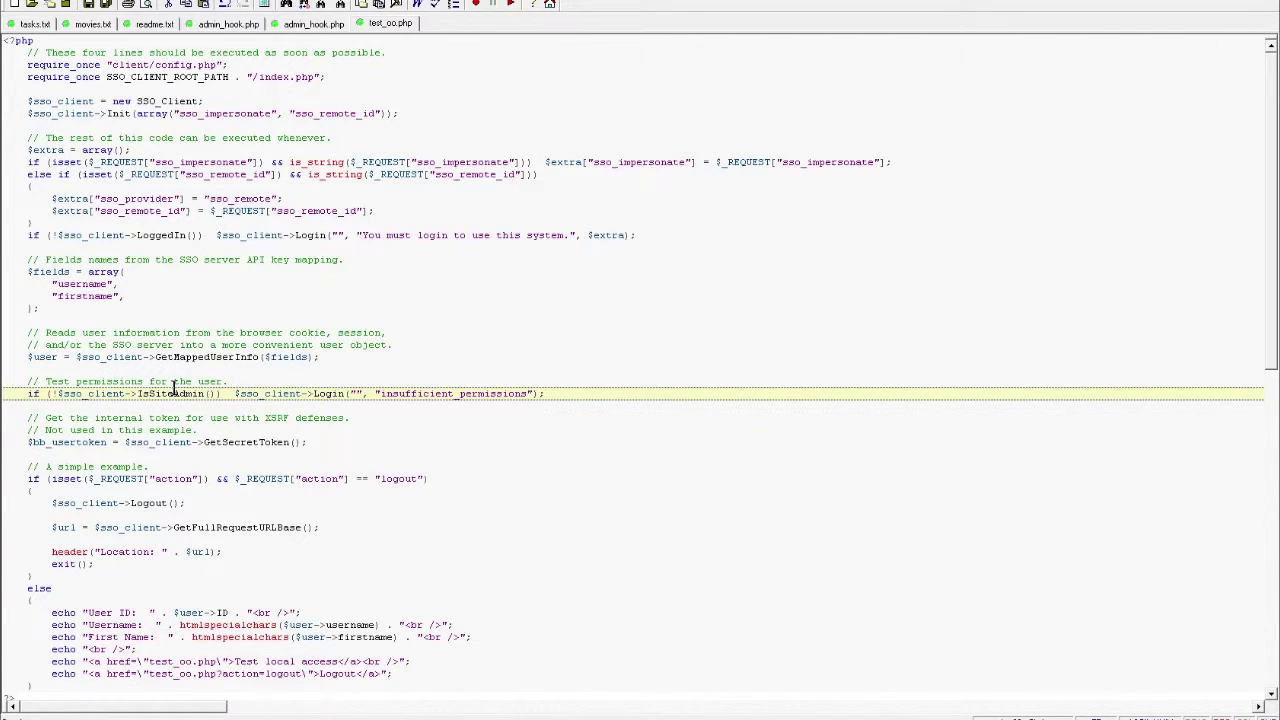
Prefix the IsSiteAdmin line with // and move the caret to the next line.
text(//)
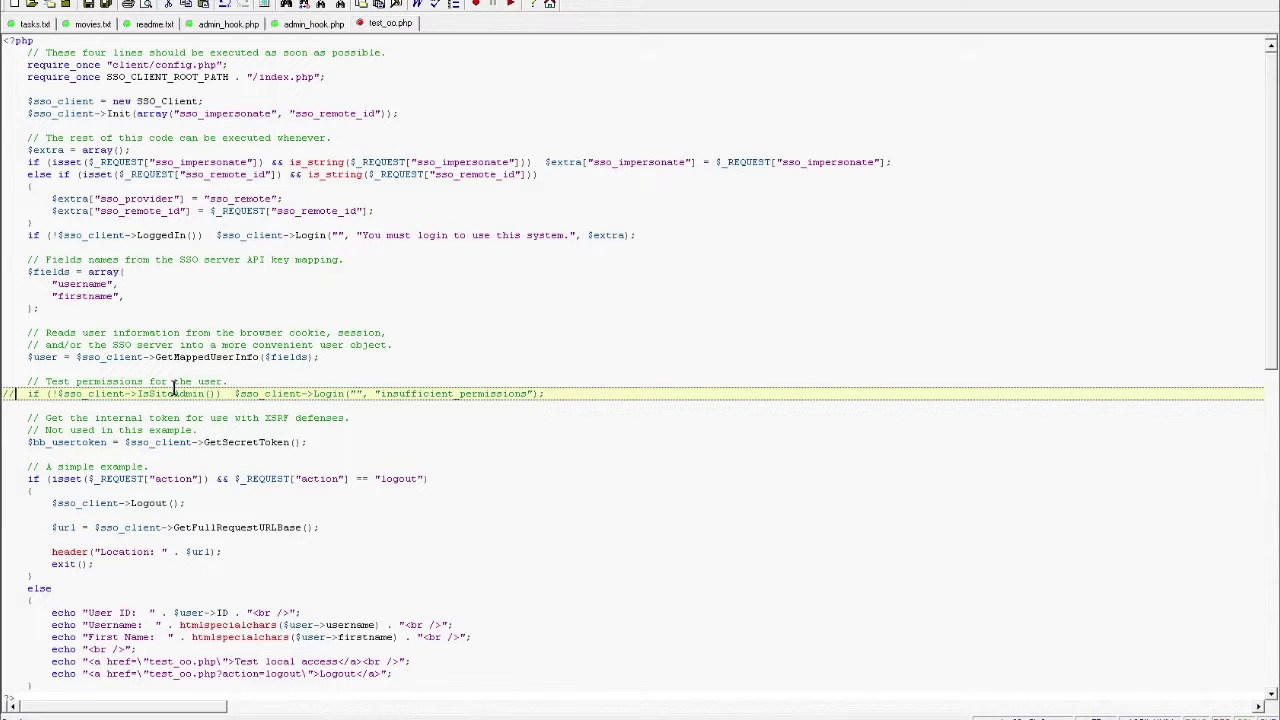
key(Down)
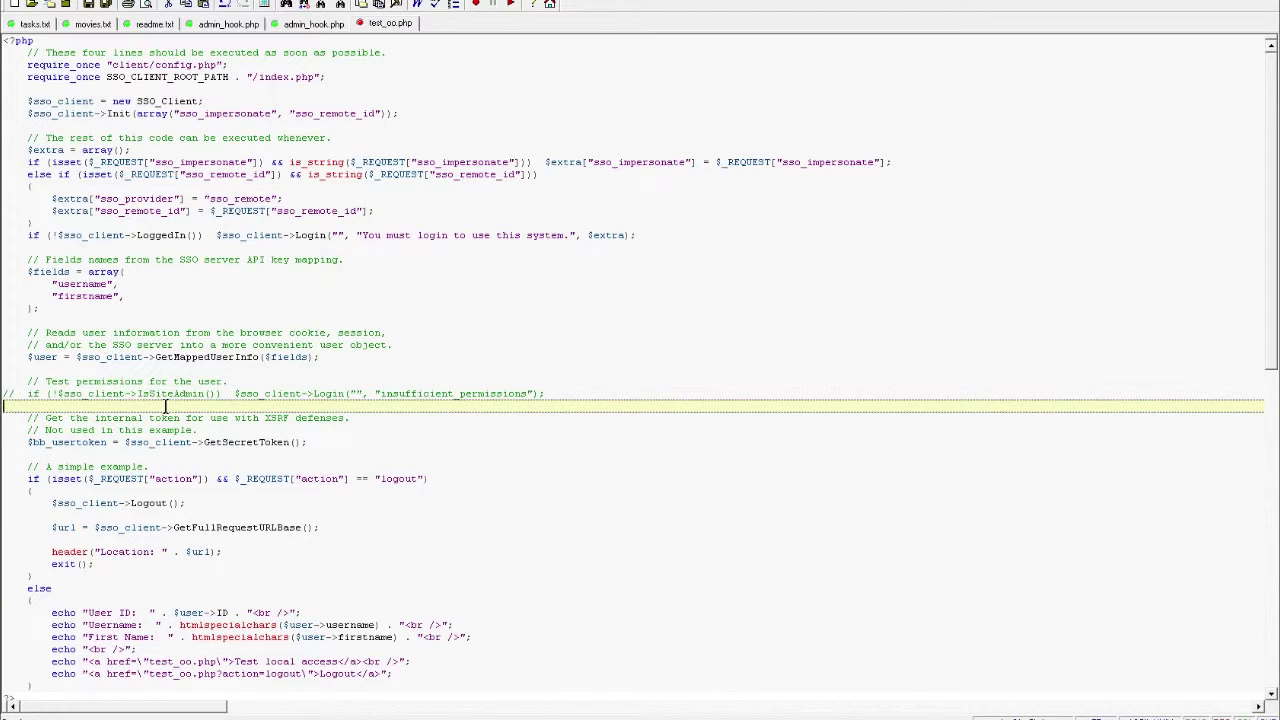